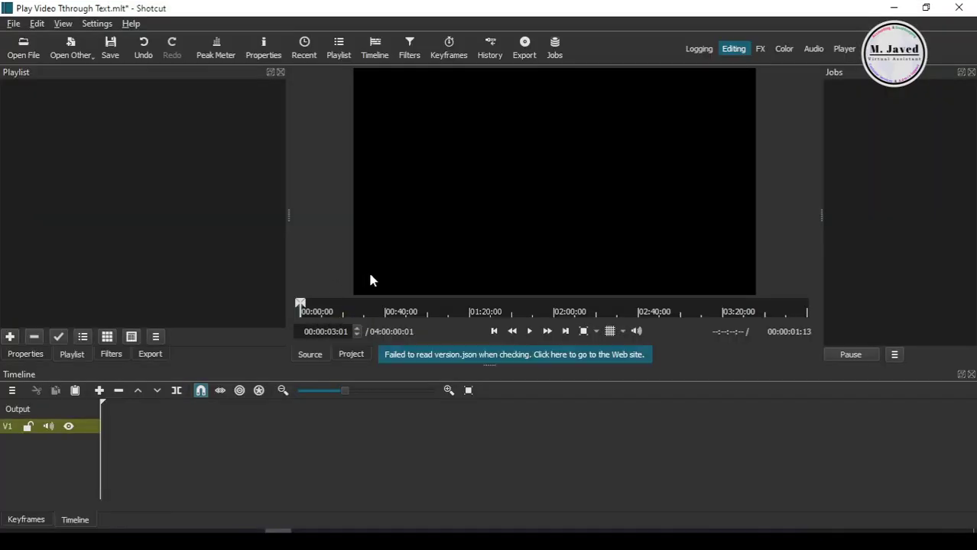
Check the program's version information, then close it
click(130, 24)
click(149, 140)
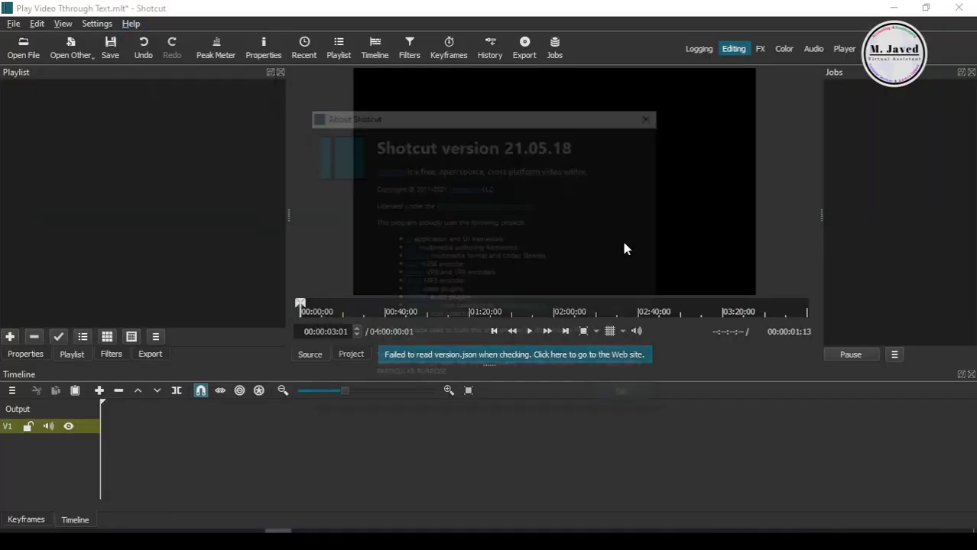
click(652, 115)
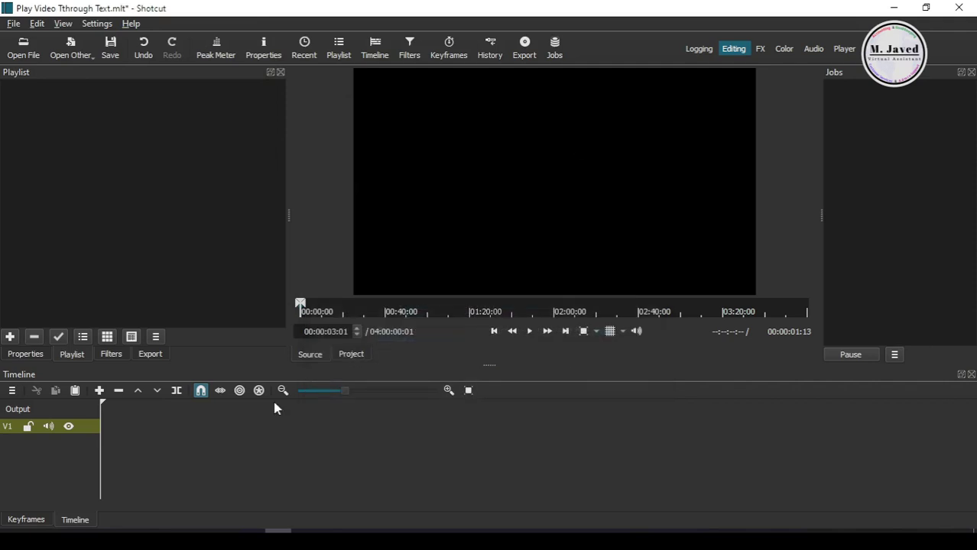
Import the timelapes video from the shotcut folder into the playlist
key(alt+Tab)
drag(468, 174, 117, 203)
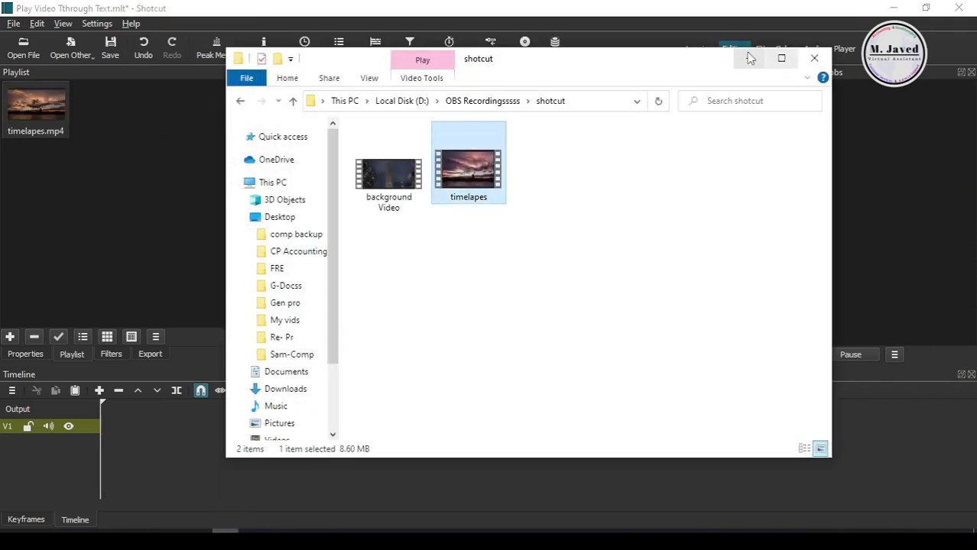
click(749, 58)
Place timelapes.mp4 on track V1 and remove the gap before it so the clip starts at zero
drag(39, 121, 195, 433)
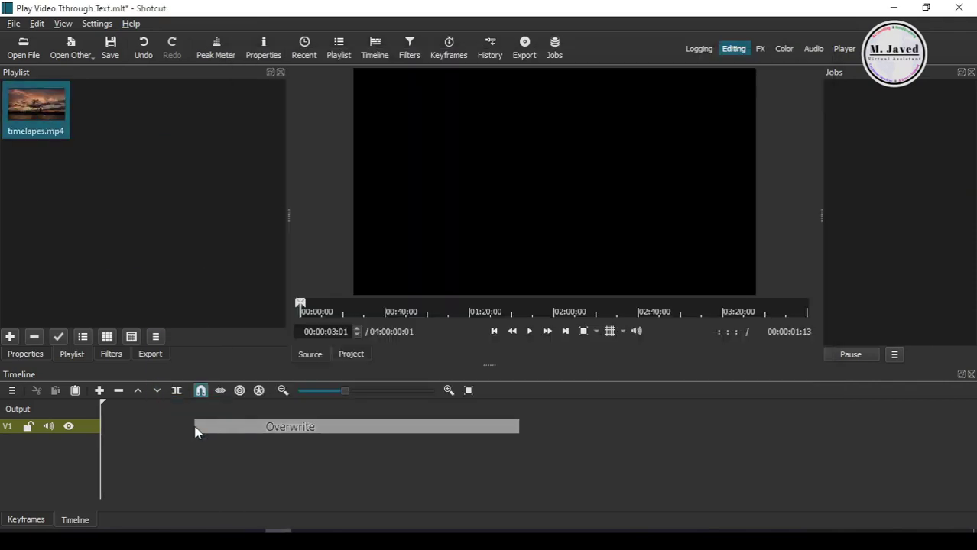
drag(222, 472, 224, 462)
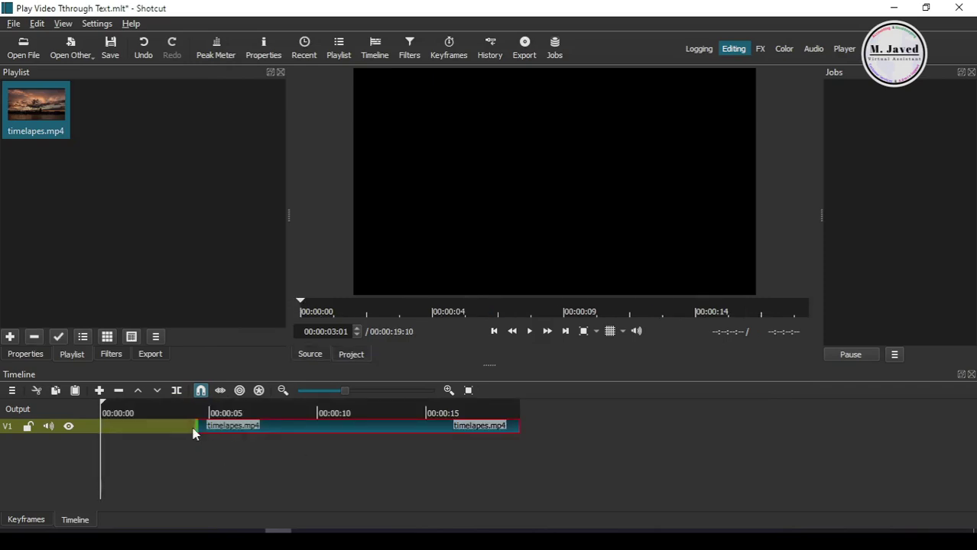
right_click(159, 433)
click(177, 429)
click(289, 461)
click(302, 427)
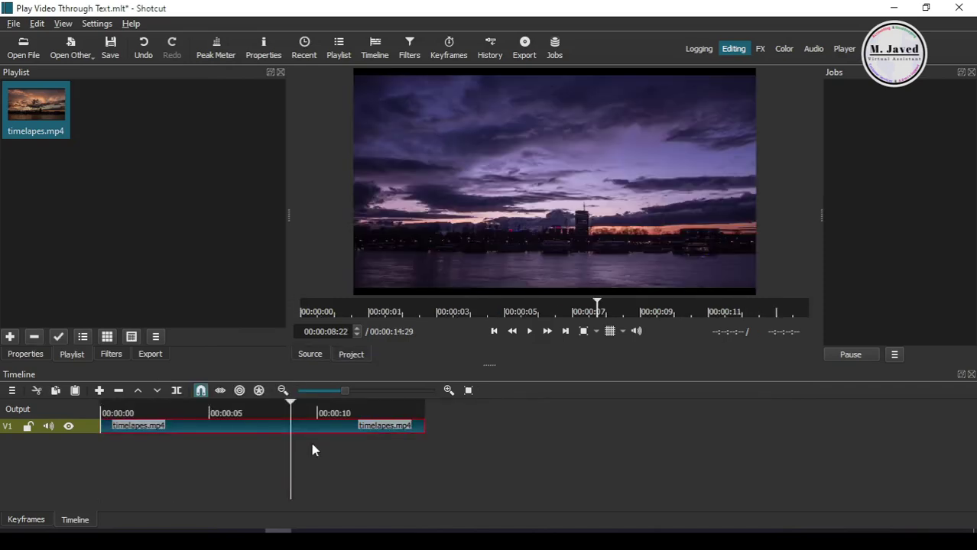
Append two more copies of timelapes.mp4 directly after the first clip on track V1
key(End)
drag(34, 116, 800, 432)
drag(741, 475, 713, 432)
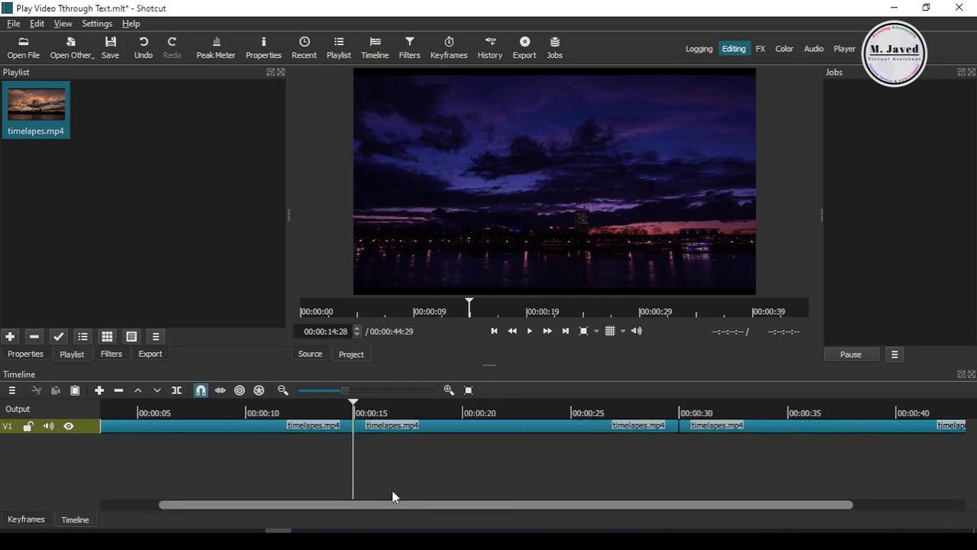
drag(394, 502, 302, 502)
click(283, 425)
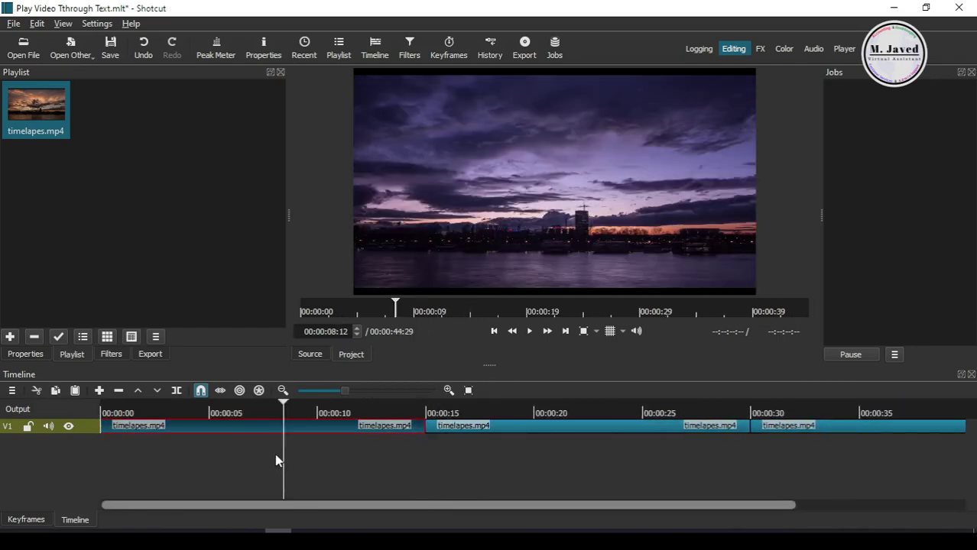
Add a second video track above V1
click(12, 392)
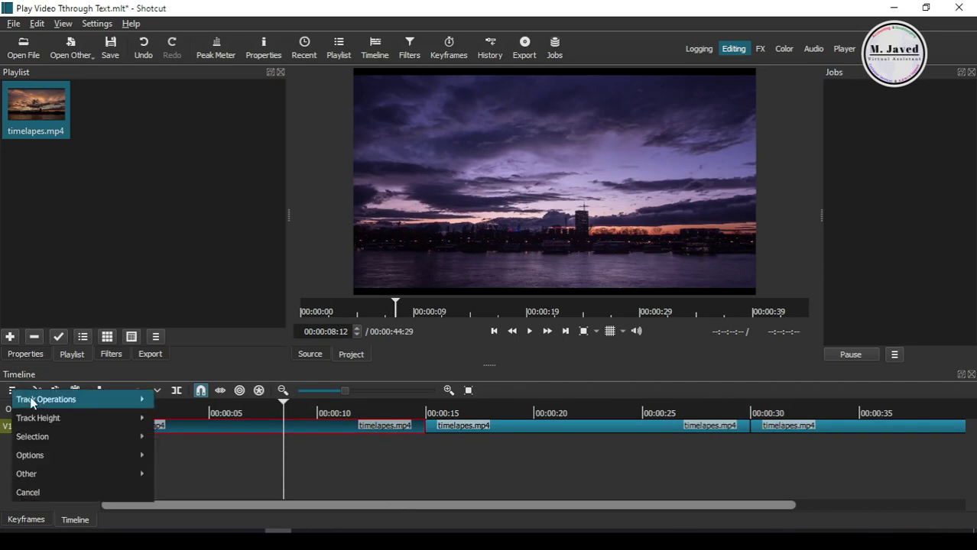
mouse_move(131, 400)
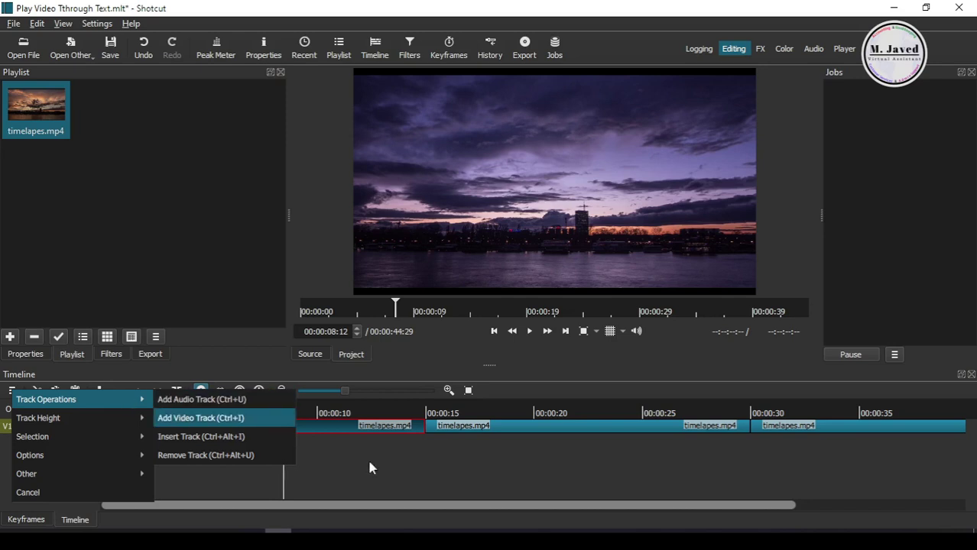
key(Return)
click(321, 459)
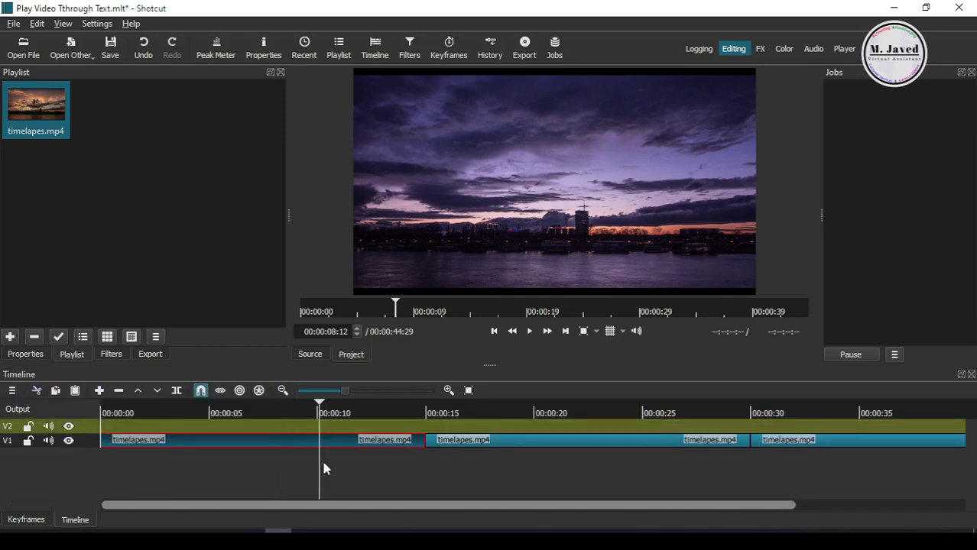
click(332, 419)
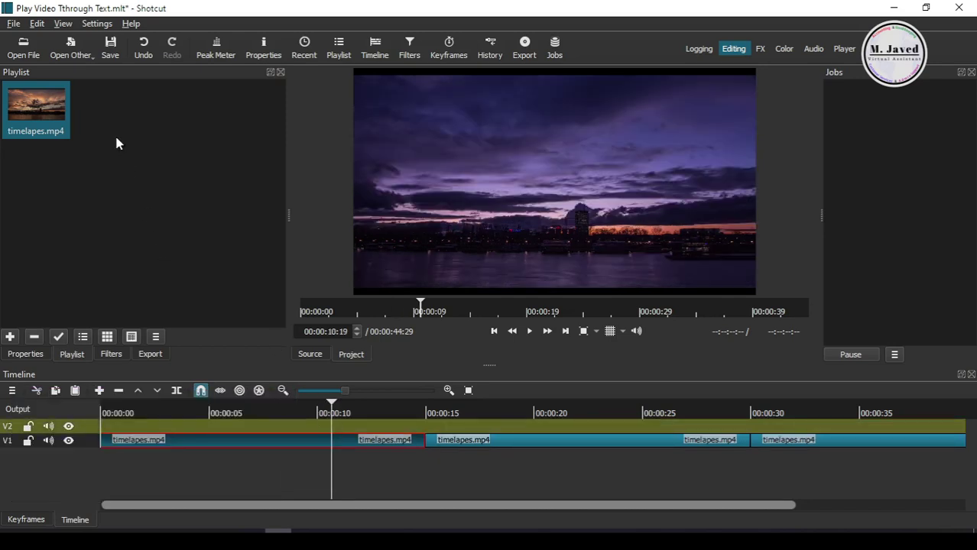
Create a color clip with the red color #FFFF0123
click(82, 57)
click(102, 73)
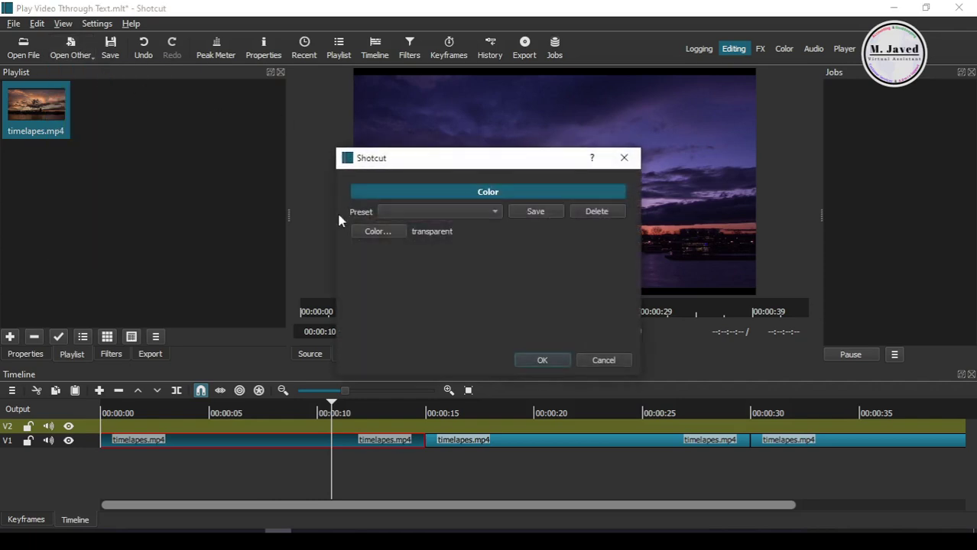
click(366, 233)
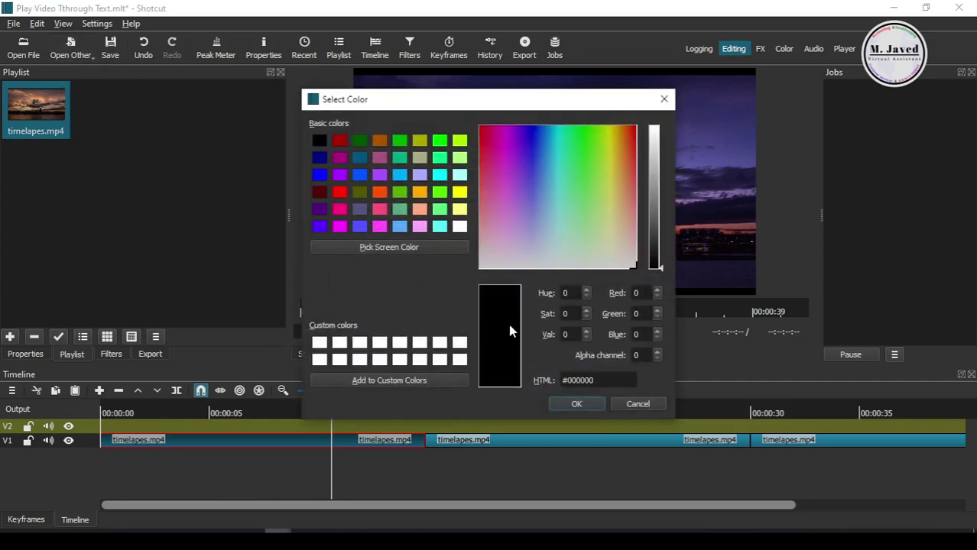
mouse_move(581, 221)
mouse_down()
mouse_move(595, 209)
mouse_move(527, 155)
mouse_move(552, 232)
mouse_move(621, 134)
mouse_move(482, 127)
mouse_up()
drag(655, 184, 654, 116)
click(576, 404)
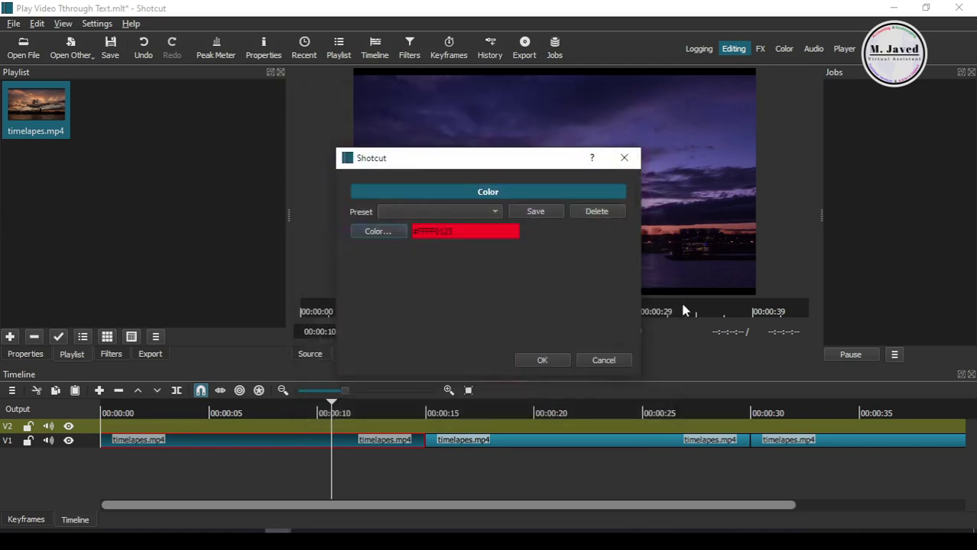
click(542, 360)
Place the red color clip on track V2 starting at about 5 seconds and preview it there
drag(405, 276, 281, 427)
click(337, 438)
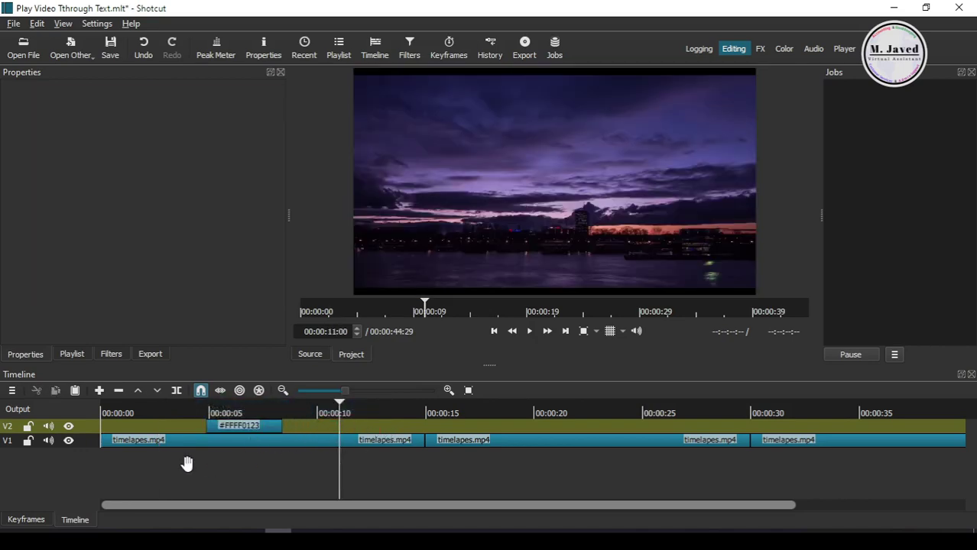
click(187, 441)
click(235, 442)
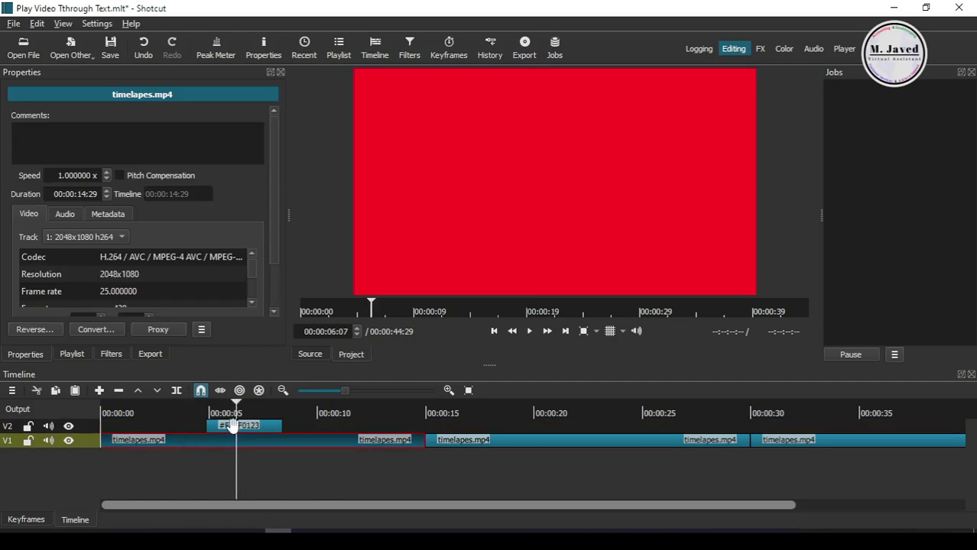
Add the Text: Simple filter to the red color clip on track V2
click(233, 425)
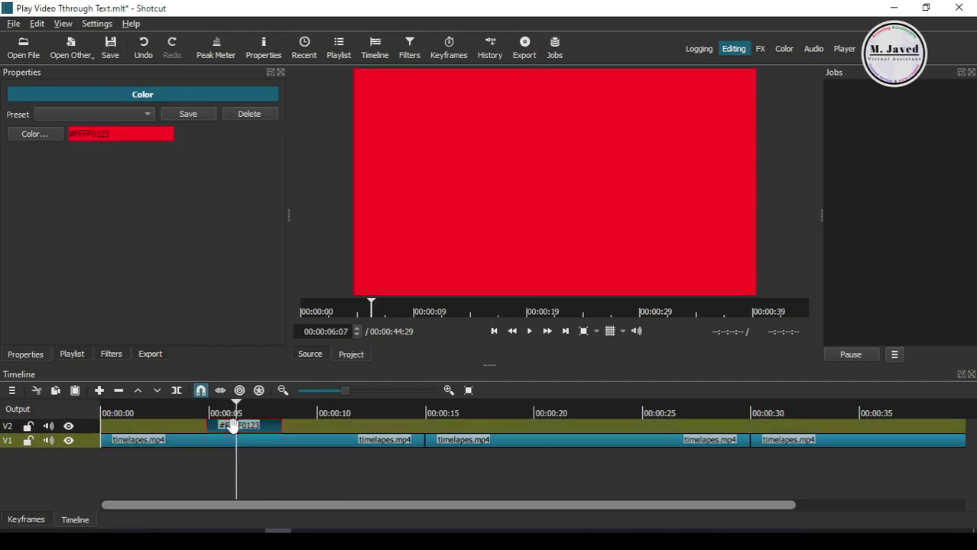
click(109, 354)
click(15, 210)
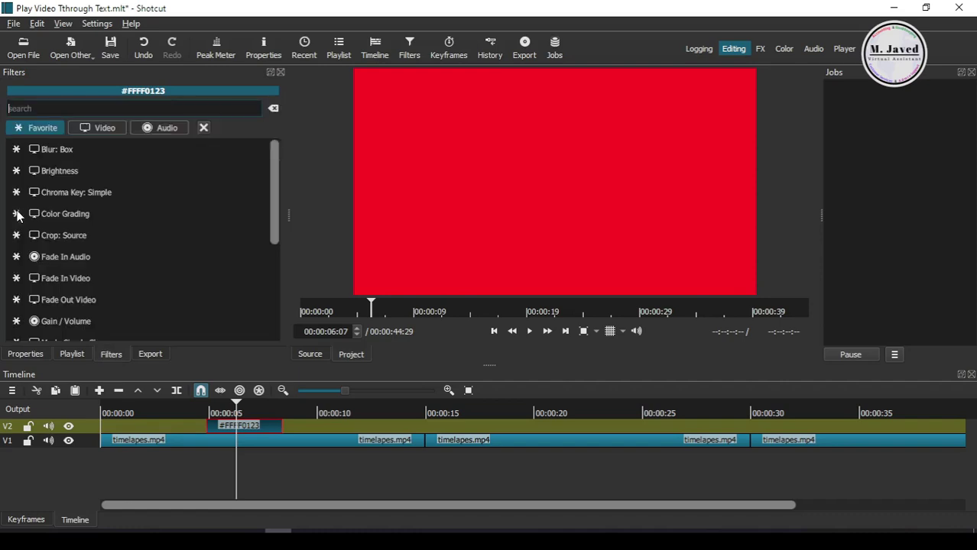
text(Text)
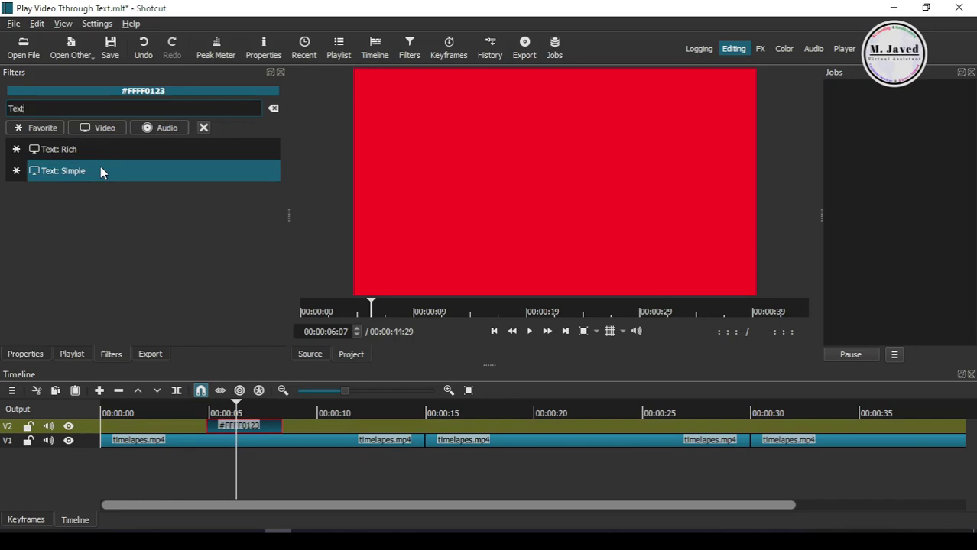
click(101, 169)
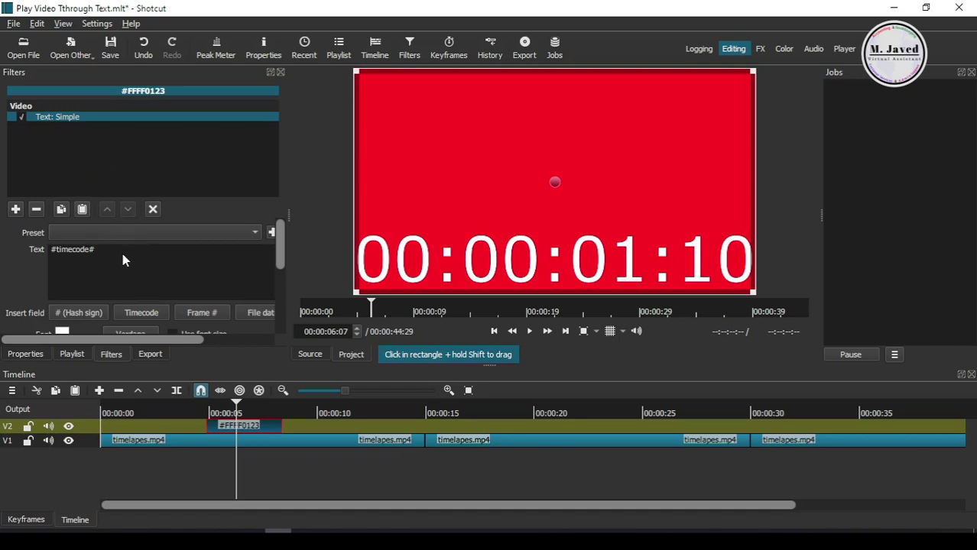
Replace the filter's timecode text with "HELLO" and set its vertical fit to Middle
key(BackSpace)
key(BackSpace)
key(BackSpace)
key(BackSpace)
key(BackSpace)
key(BackSpace)
key(BackSpace)
key(BackSpace)
key(BackSpace)
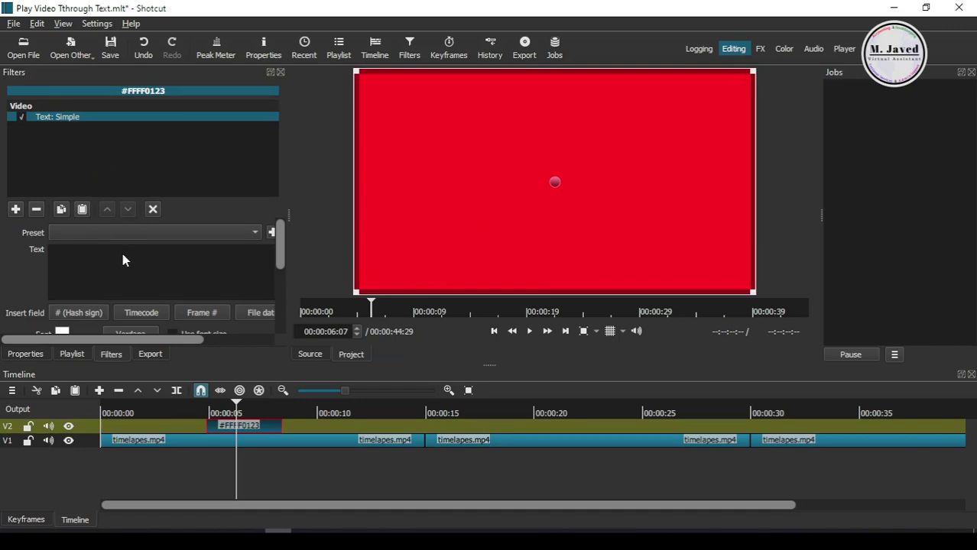
text(Heloo)
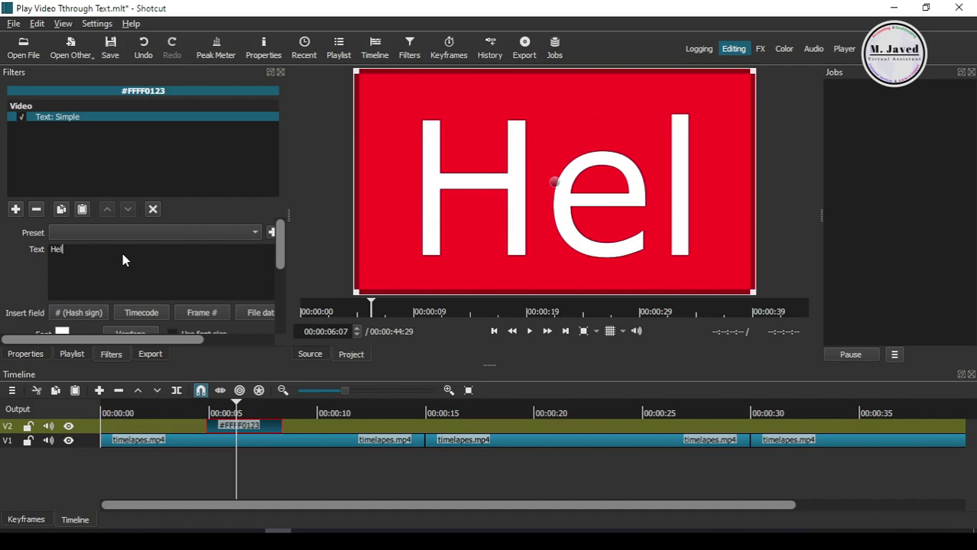
key(BackSpace)
key(BackSpace)
key(BackSpace)
key(BackSpace)
text(ELLO)
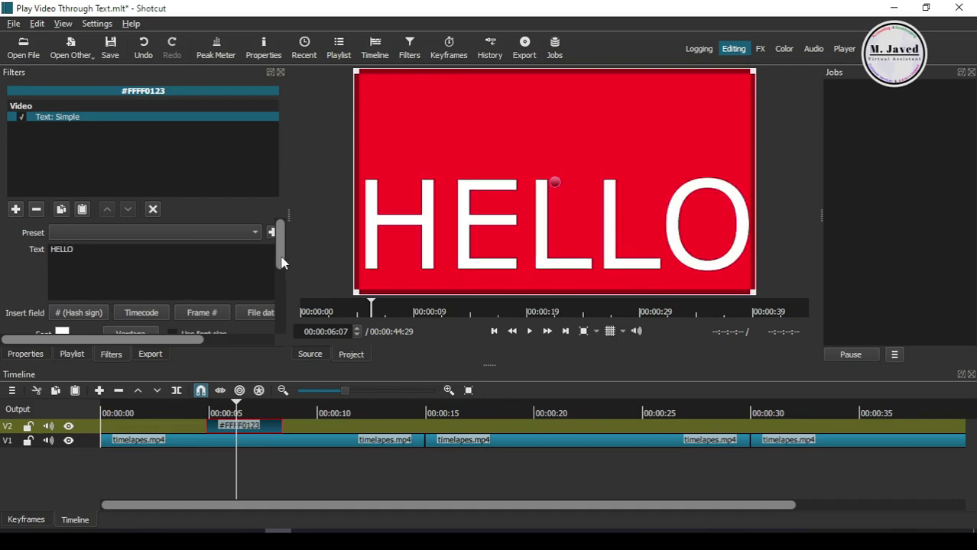
scroll(282, 262, down, 3)
click(112, 316)
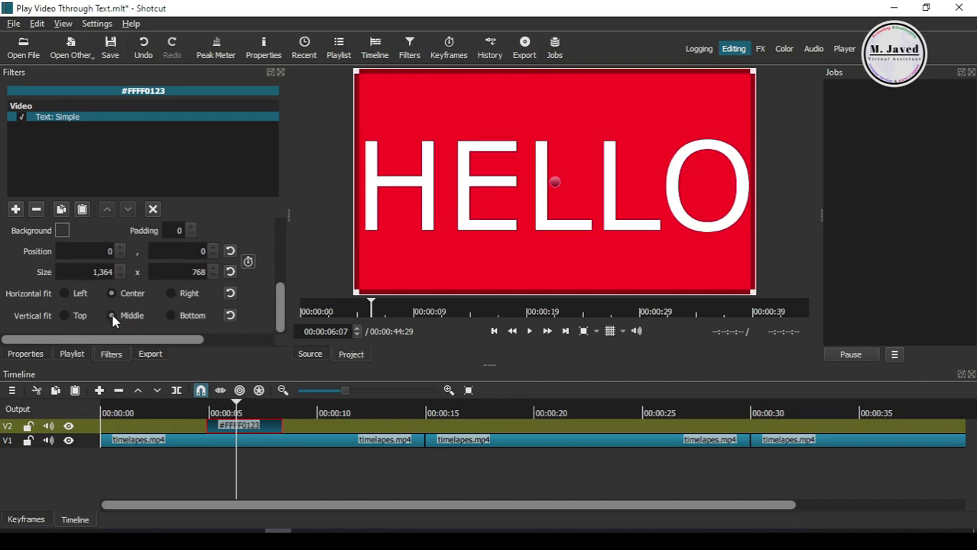
Enable the use of font size for the HELLO text and choose Source Sans Pro Black in Italic style
scroll(288, 283, up, 4)
scroll(285, 278, down, 1)
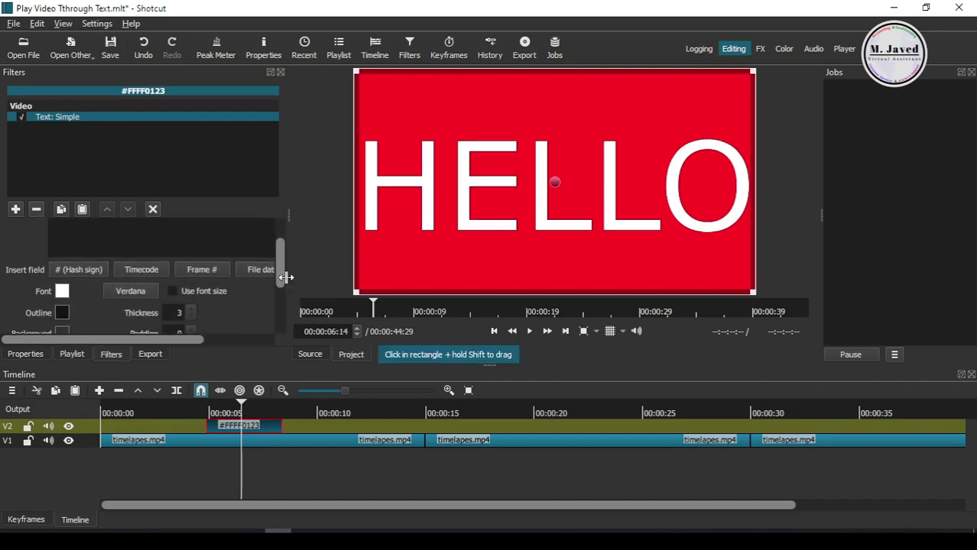
scroll(285, 277, down, 1)
click(174, 247)
click(131, 247)
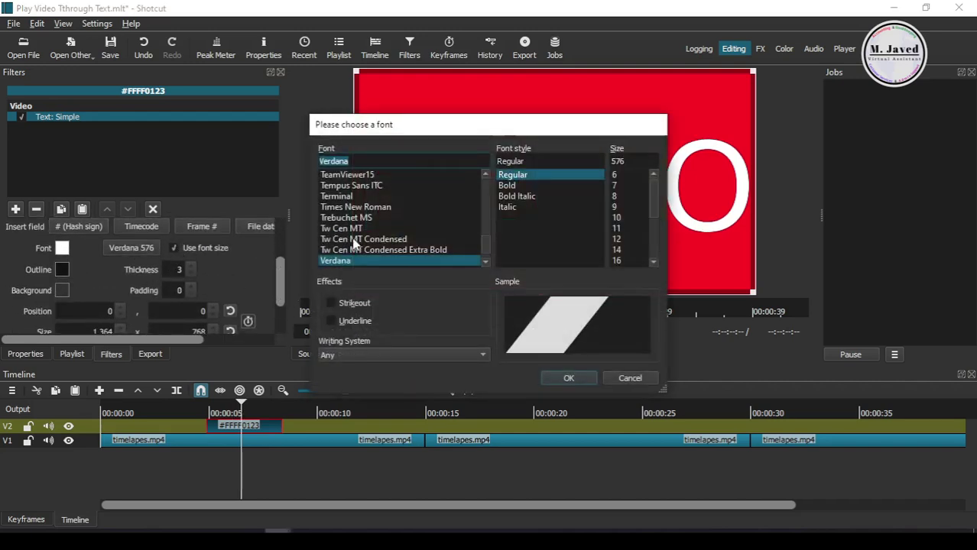
scroll(354, 243, up, 2)
drag(460, 124, 362, 217)
scroll(283, 321, up, 2)
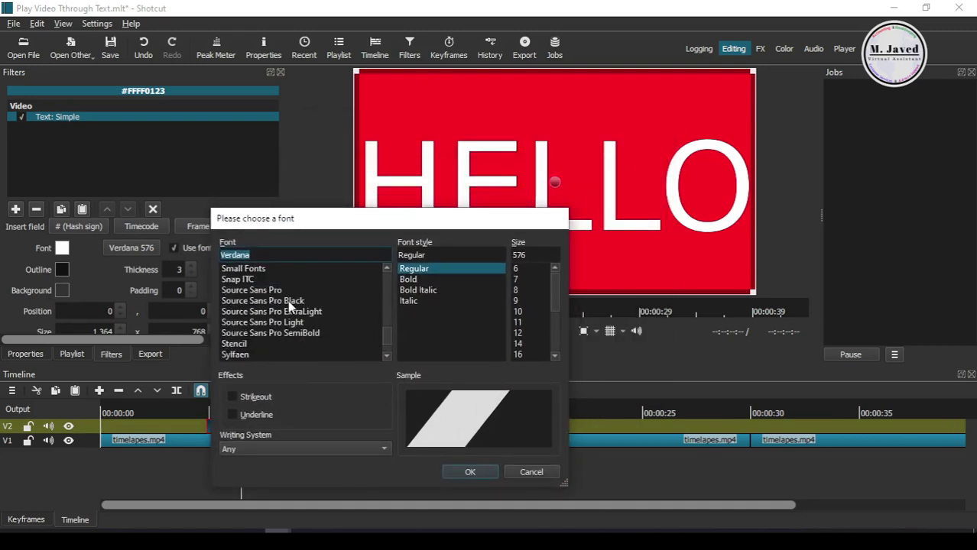
click(283, 302)
click(450, 279)
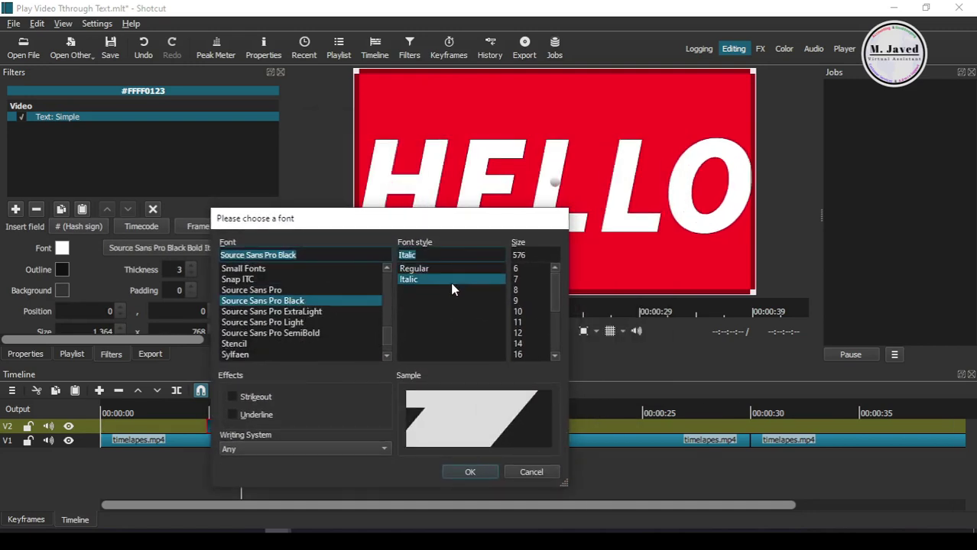
Set the HELLO text's font size to 700 and apply the font settings
double_click(519, 255)
text(500)
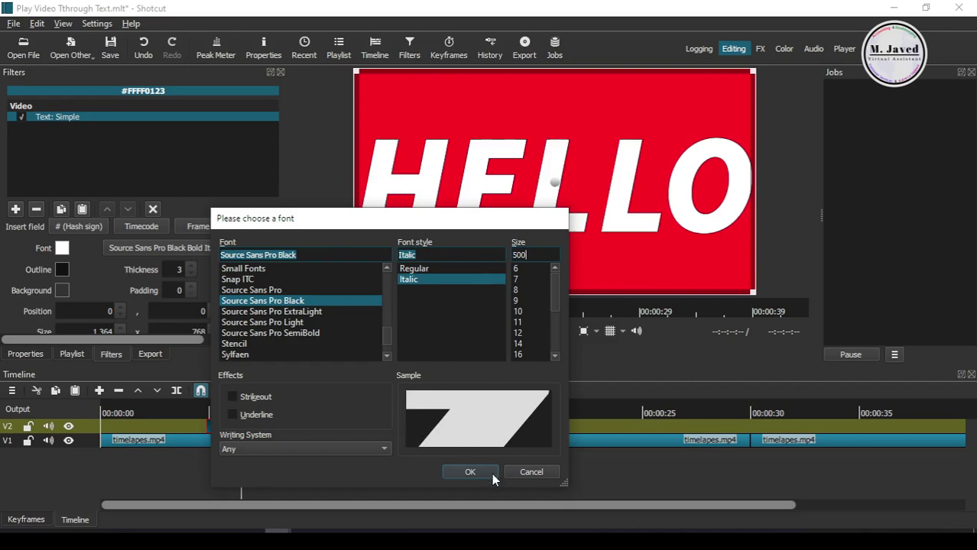
key(BackSpace)
key(BackSpace)
key(BackSpace)
text(7)
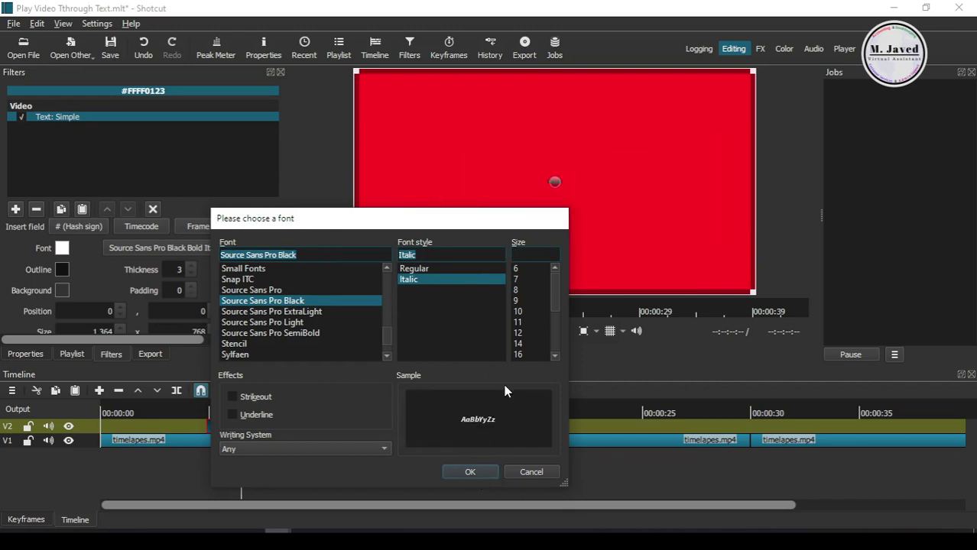
text(00)
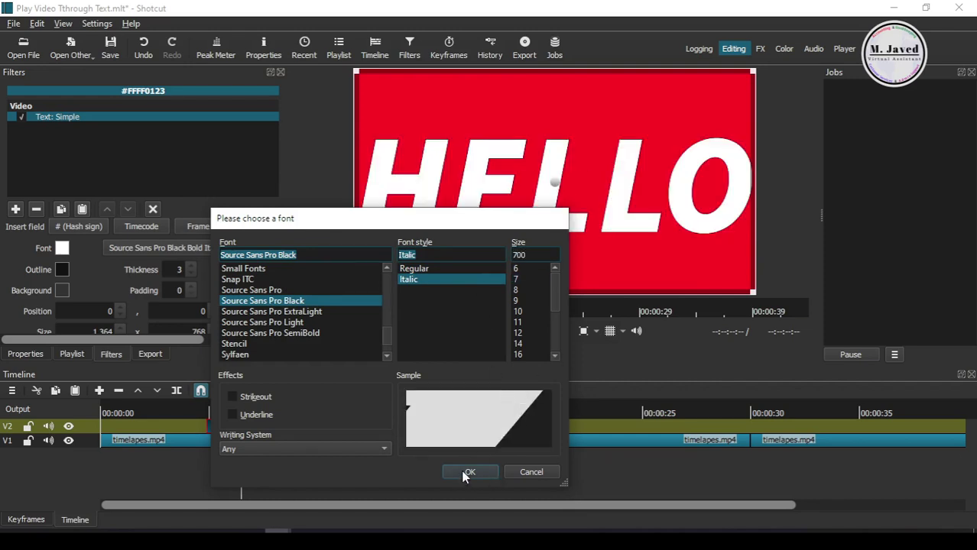
click(468, 472)
Add the Chroma Key: Simple filter to the red clip and pick the white of the HELLO letters as the key color
click(16, 208)
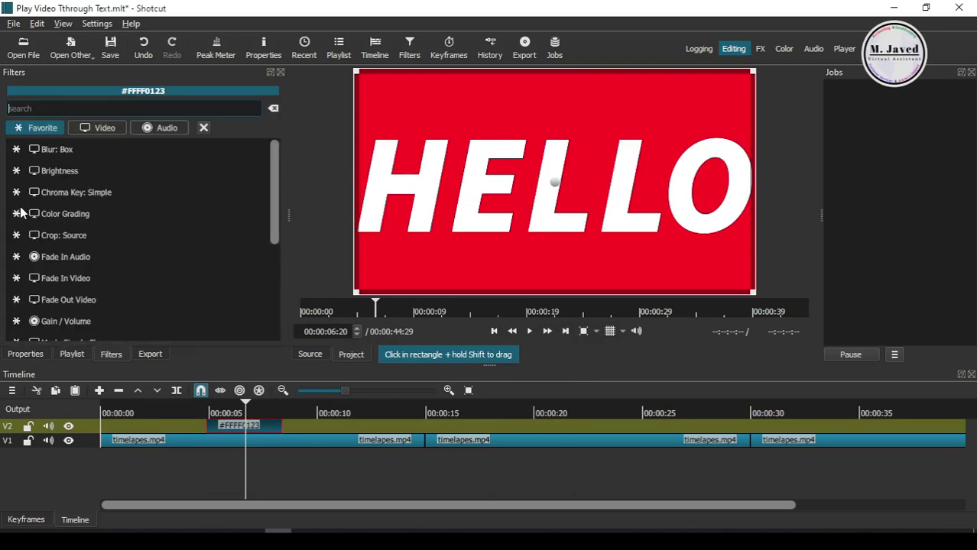
click(139, 196)
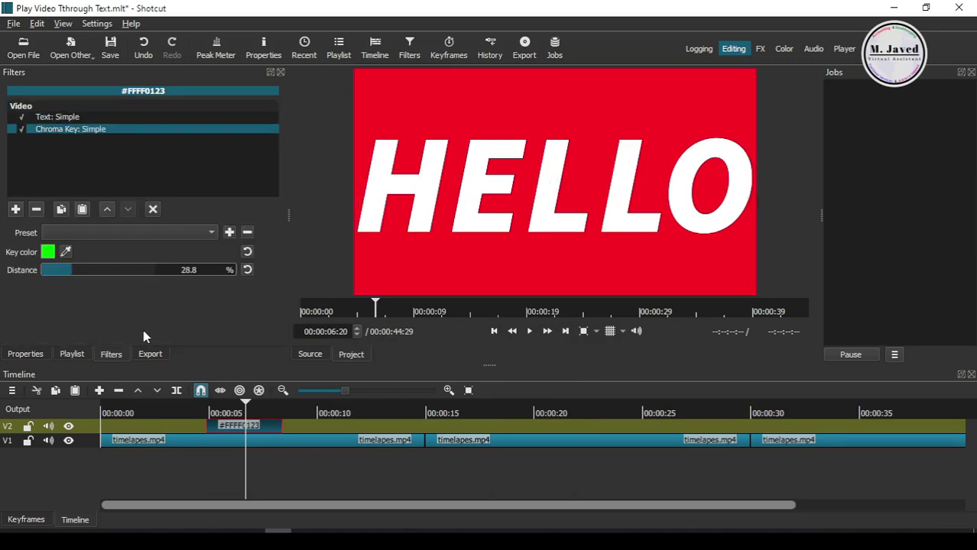
click(65, 250)
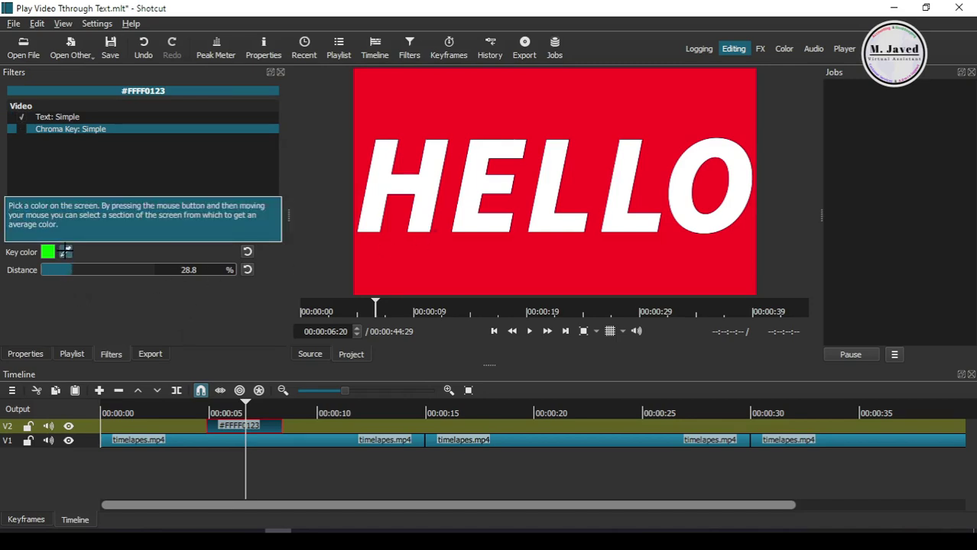
click(390, 187)
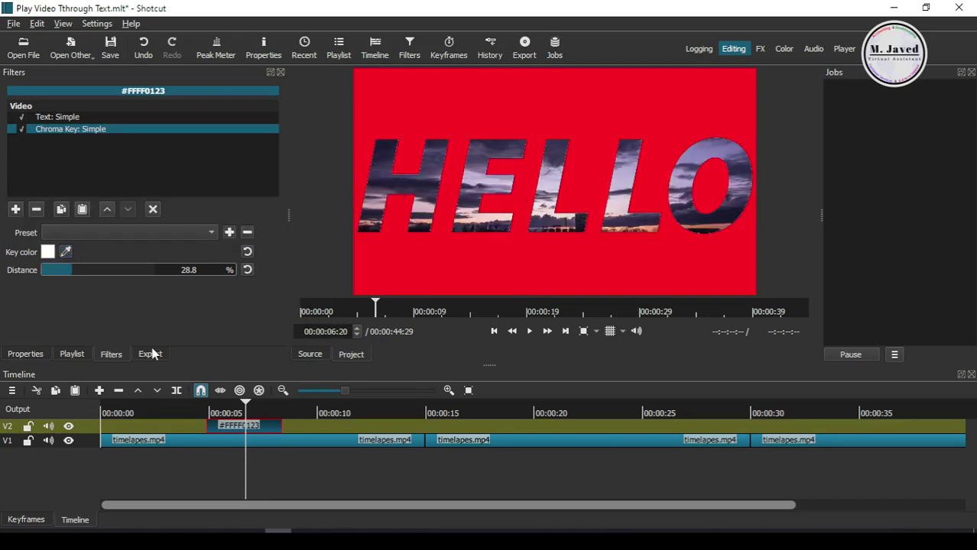
Play the timeline from just before the red clip to preview the video inside the HELLO letters
click(187, 451)
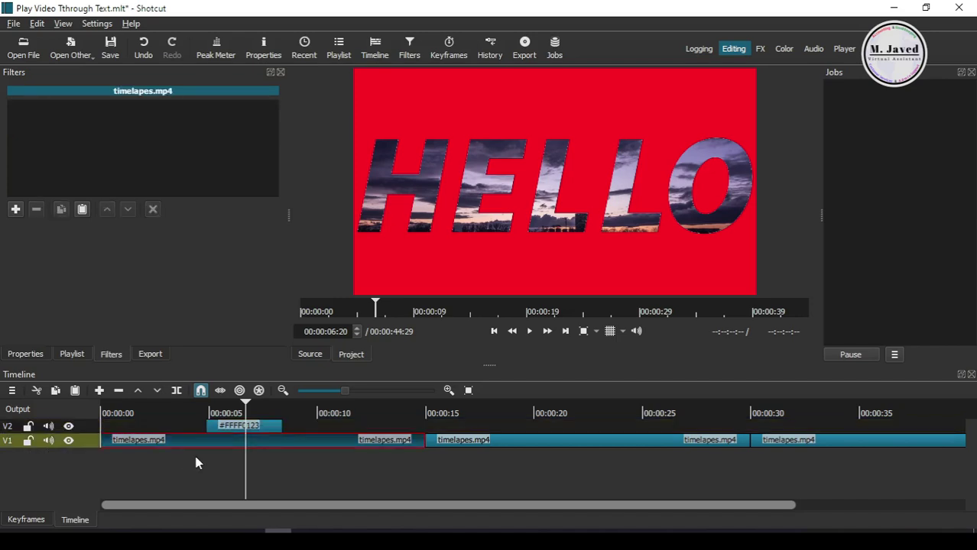
click(188, 461)
key(space)
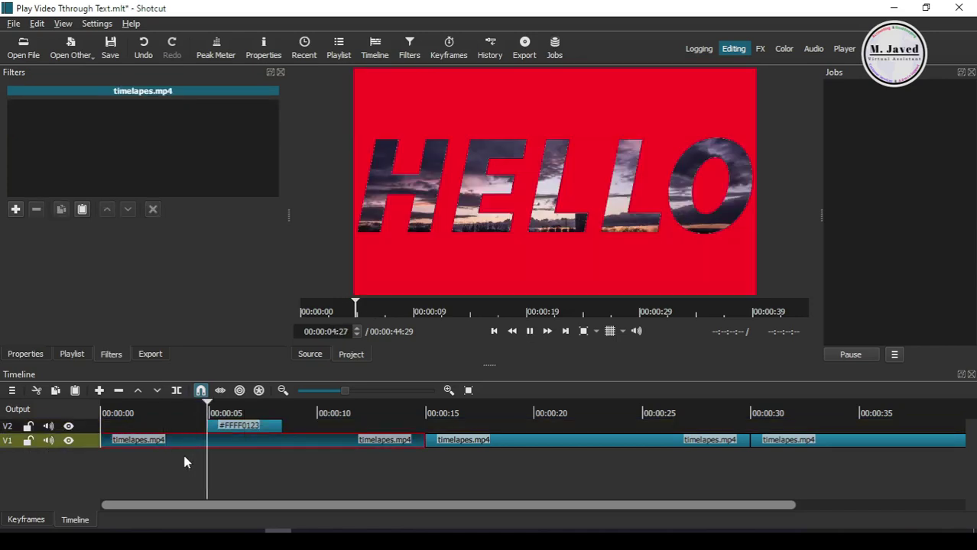
key(space)
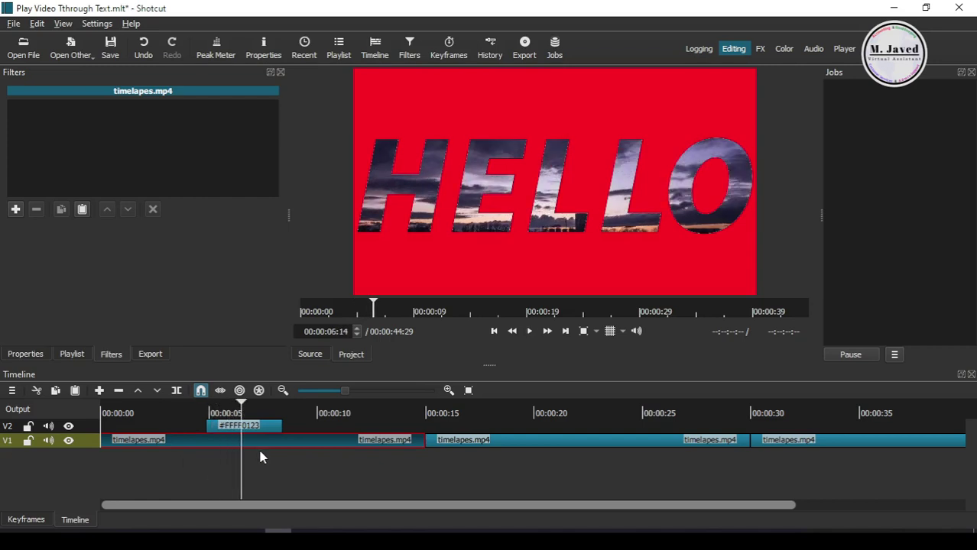
Give the HELLO text on the red clip a blue outline with a thickness of 16 and preview it
click(252, 428)
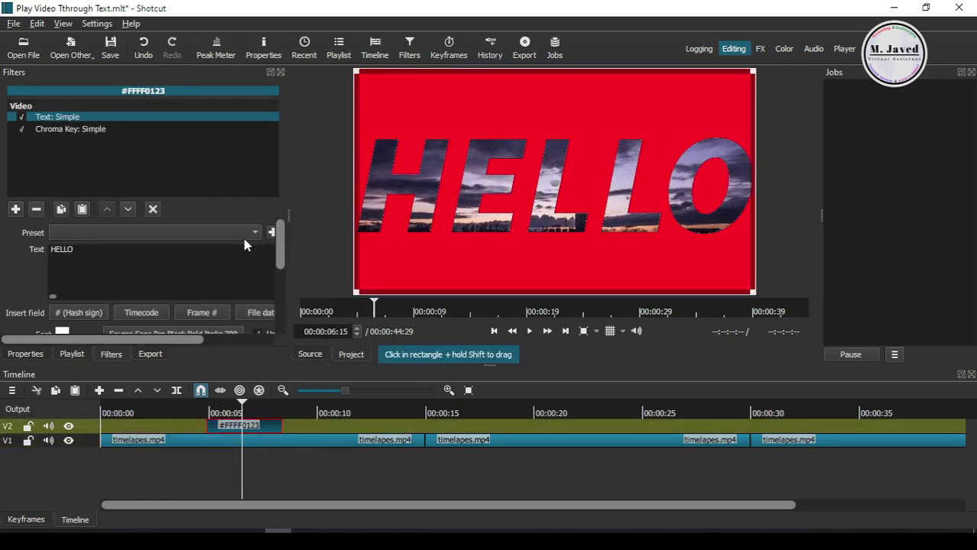
drag(280, 234, 283, 281)
scroll(281, 286, down, 3)
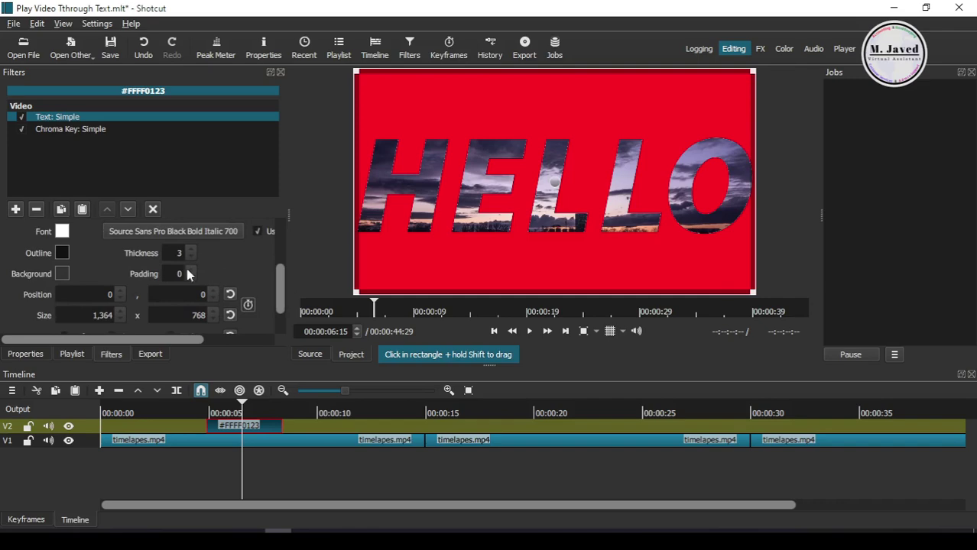
click(66, 250)
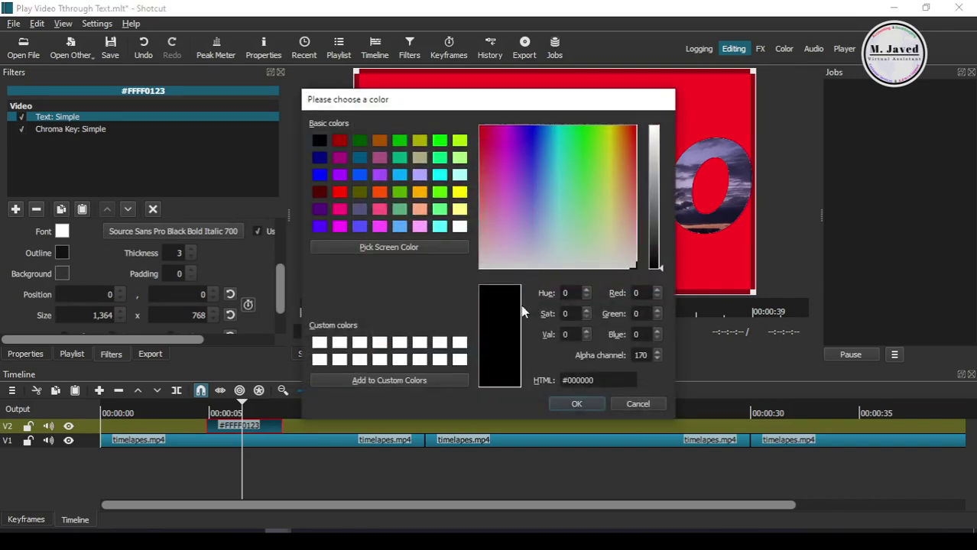
drag(634, 145, 490, 262)
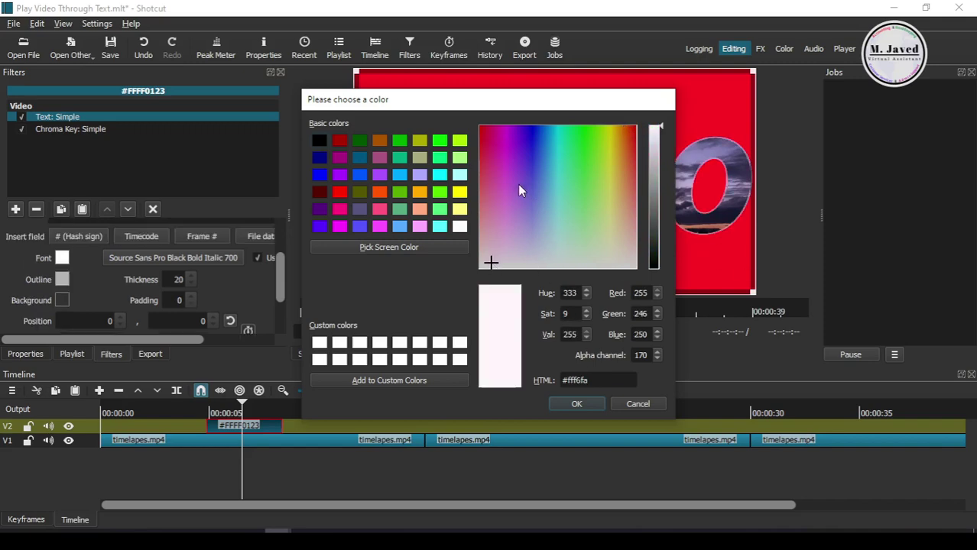
click(530, 143)
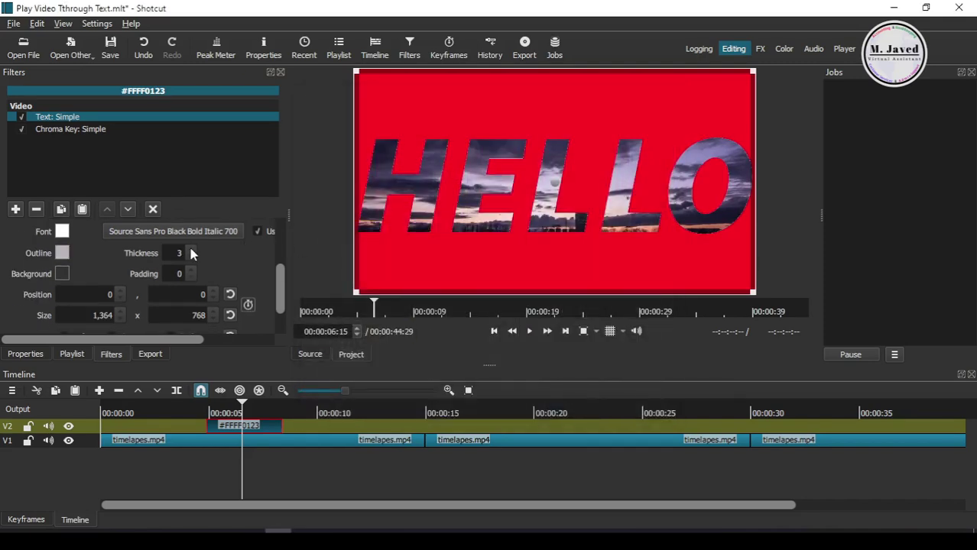
scroll(191, 249, up, 13)
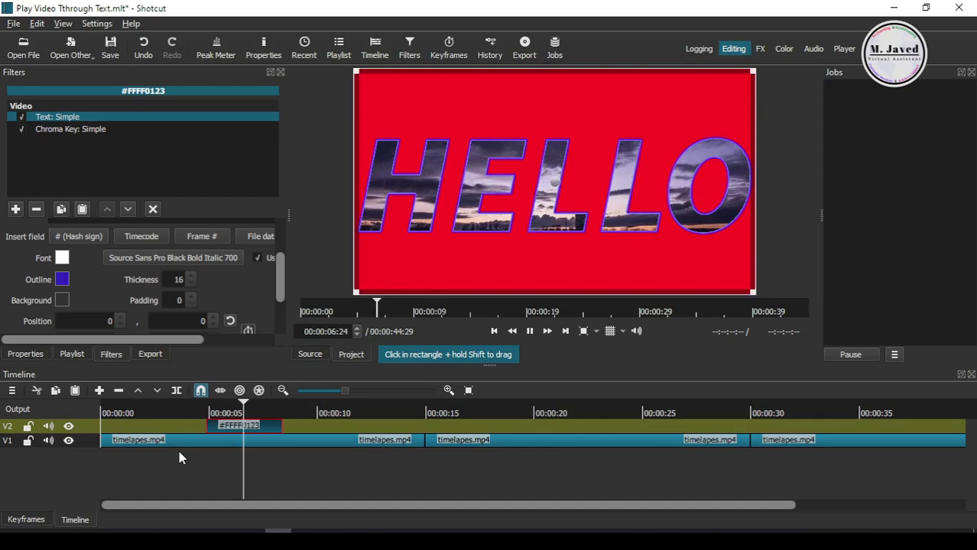
key(space)
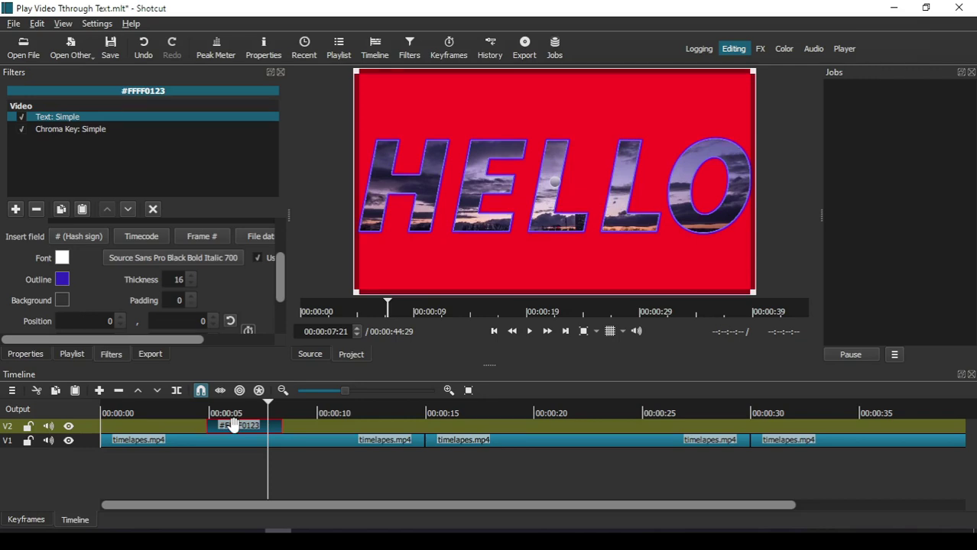
Copy the red HELLO clip and paste it on track V2 at about 10 seconds
key(ctrl+c)
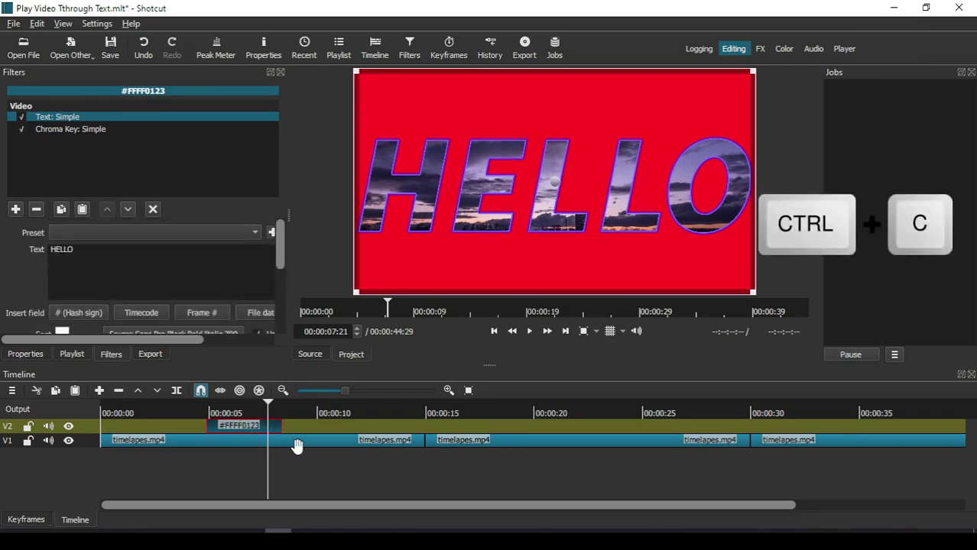
drag(302, 457, 321, 458)
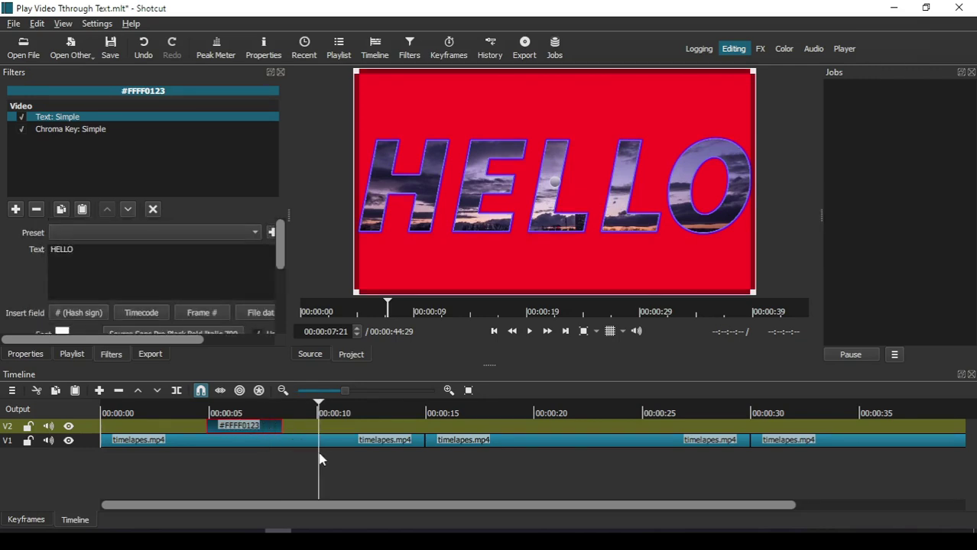
key(ctrl+v)
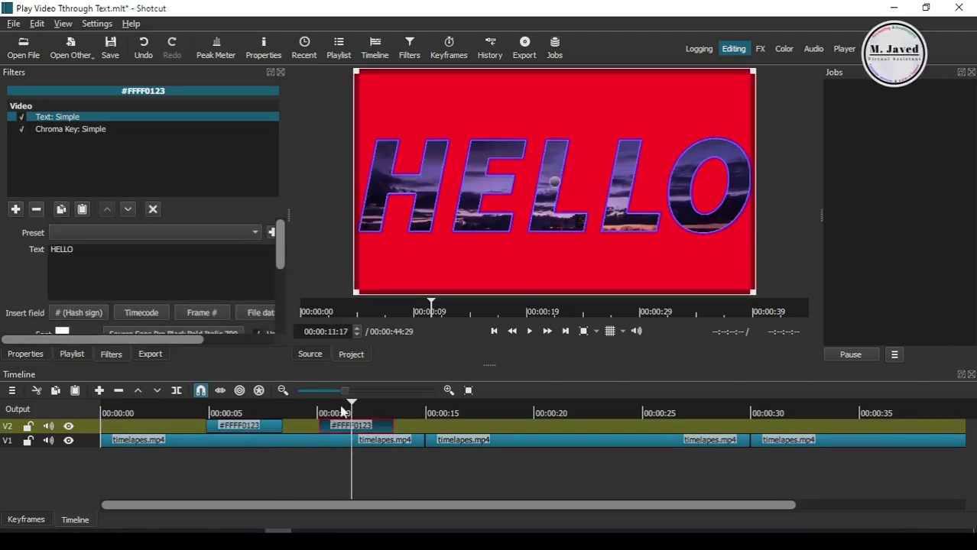
Change the pasted clip's background color to green #FF43DC18
click(20, 356)
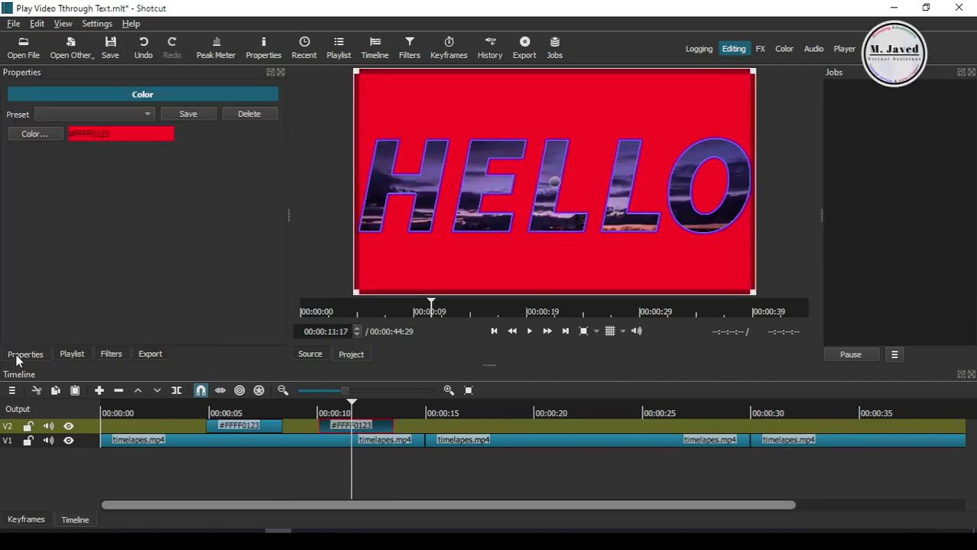
click(42, 135)
click(532, 172)
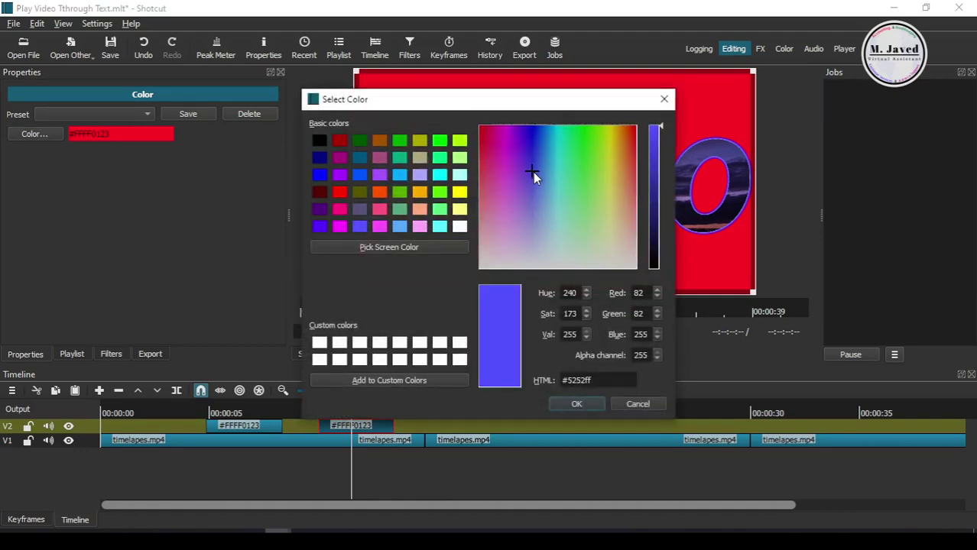
click(589, 140)
click(588, 405)
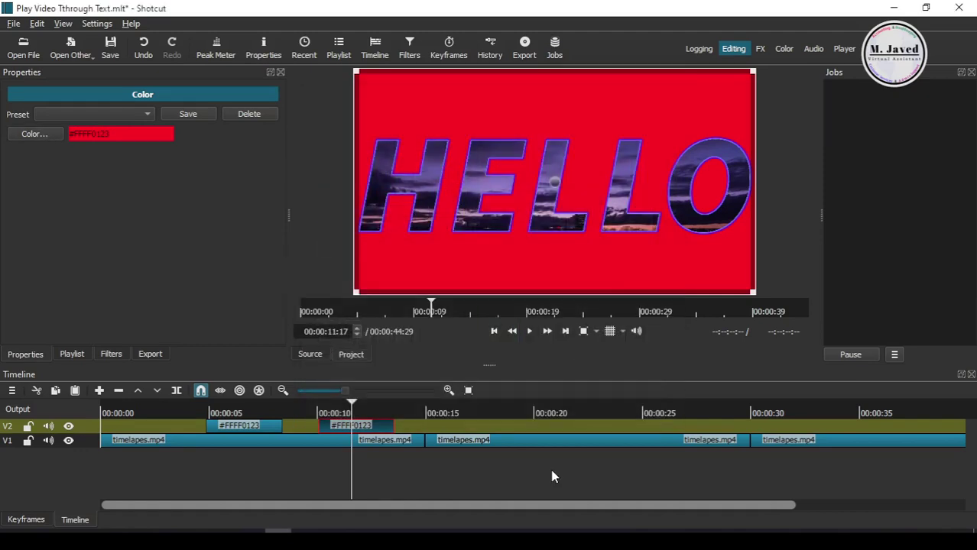
Play the timeline from the gap before the second HELLO clip to preview its green background
click(301, 425)
right_click(301, 425)
click(291, 450)
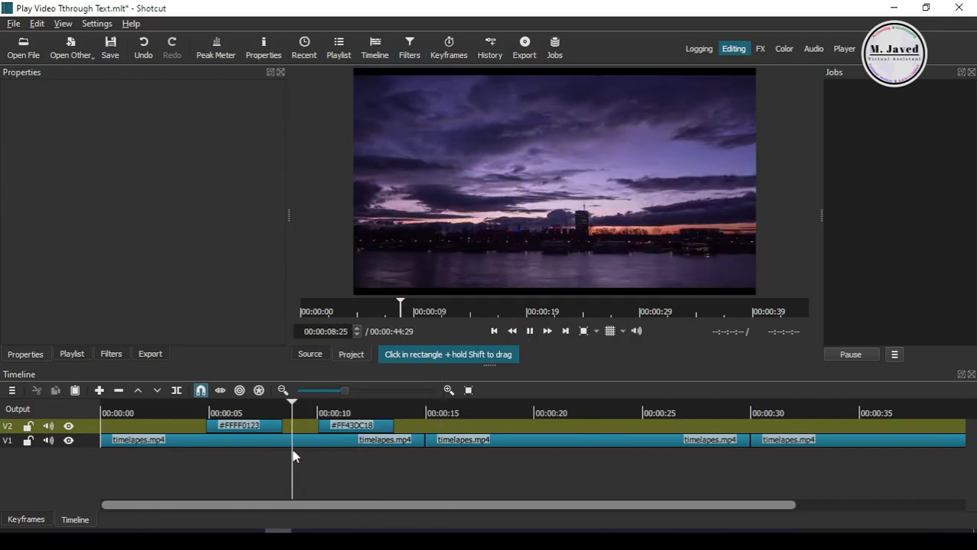
key(space)
key(space)
Set the second HELLO clip's background color to black #FF000000
click(353, 426)
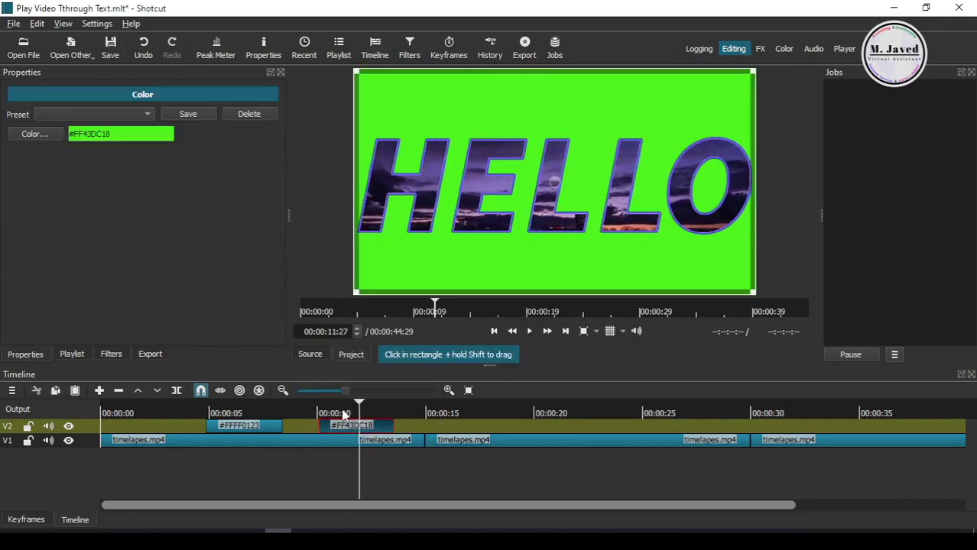
click(43, 136)
click(605, 212)
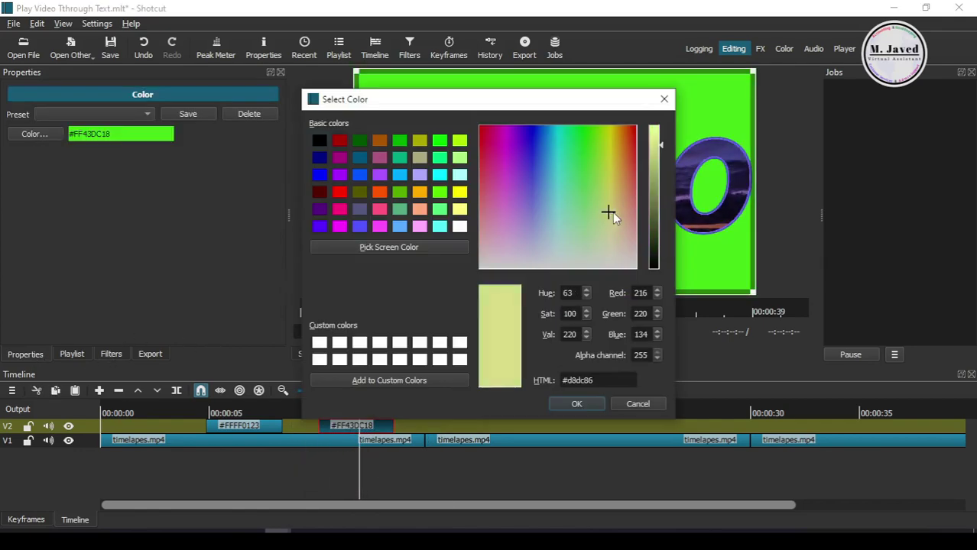
click(625, 200)
click(567, 190)
drag(656, 244, 650, 298)
click(576, 404)
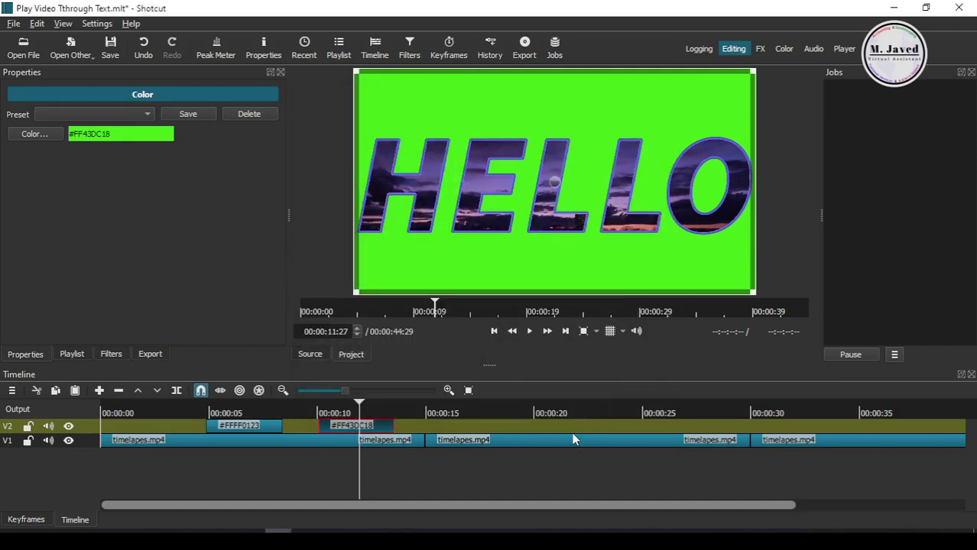
Play the timeline across the second HELLO clip to preview its black background
click(298, 466)
key(space)
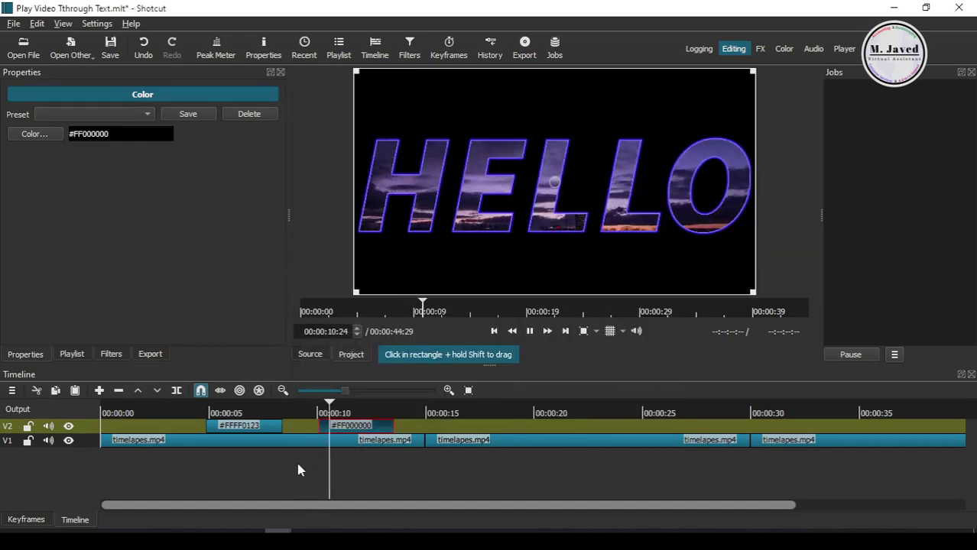
key(space)
click(359, 468)
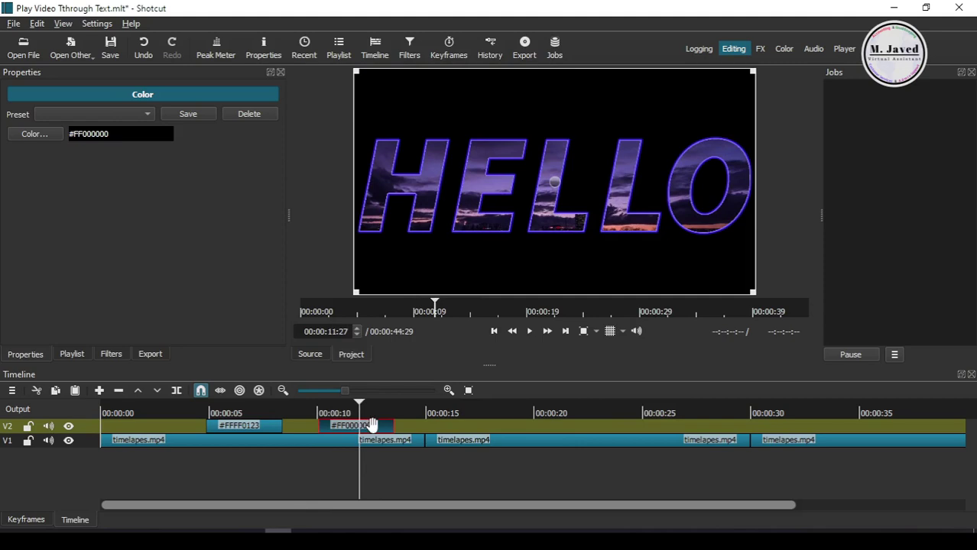
Copy the black HELLO clip and paste it on track V2 at about 16 seconds
click(463, 466)
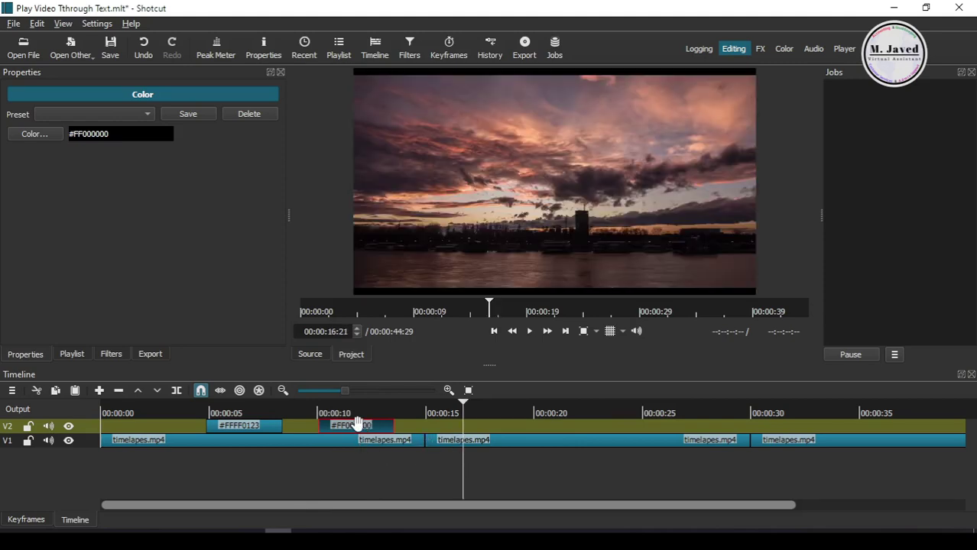
click(357, 425)
click(461, 460)
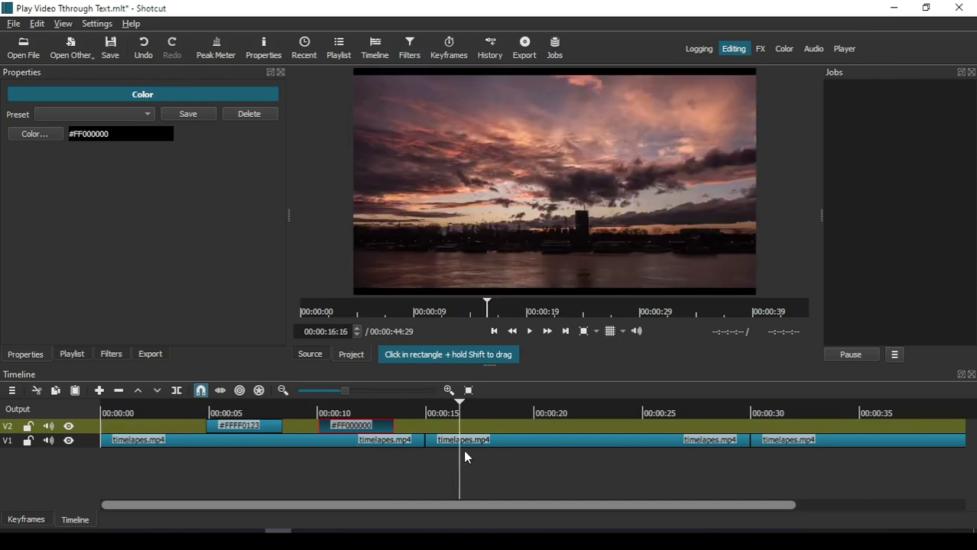
key(ctrl+c)
key(ctrl+v)
click(485, 451)
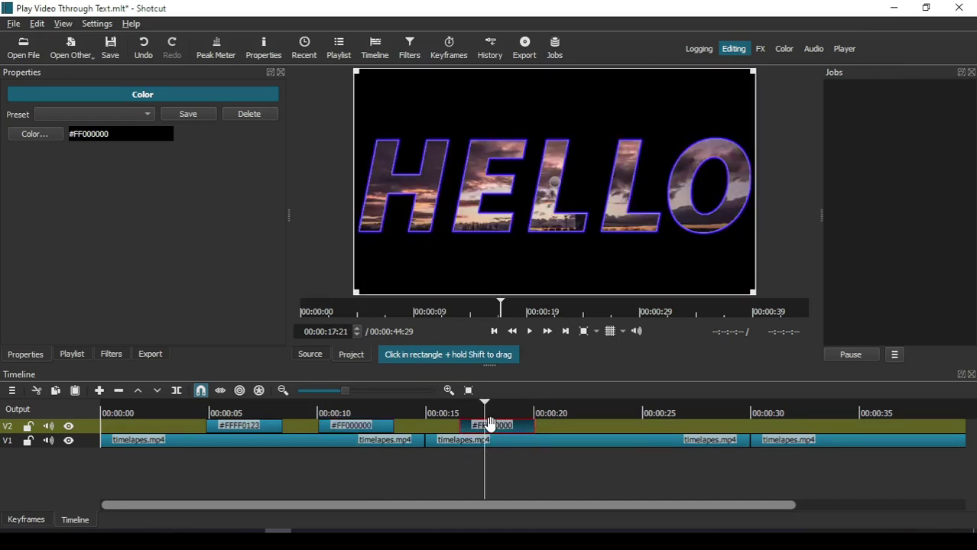
Duplicate the third clip's Text and Chroma Key filters by copying and pasting them onto the same clip
click(111, 354)
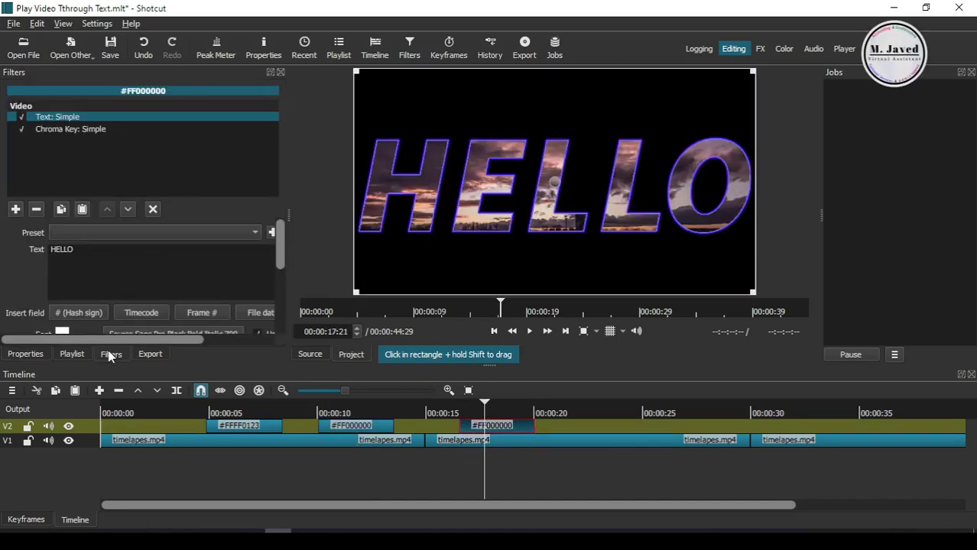
click(61, 210)
click(83, 210)
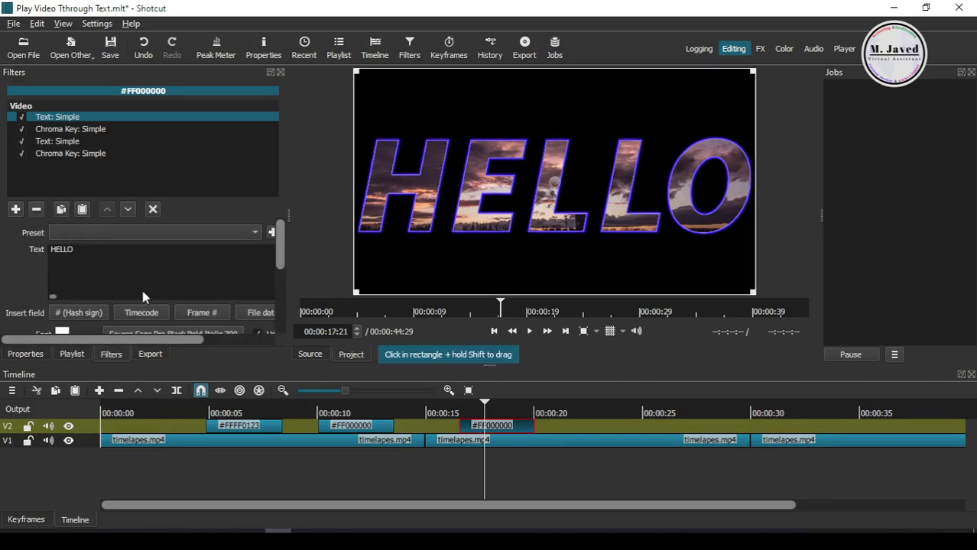
Replace the text in the third clip's second Text: Simple filter with "WORLD", preceded by an empty line
click(78, 140)
click(78, 119)
click(86, 142)
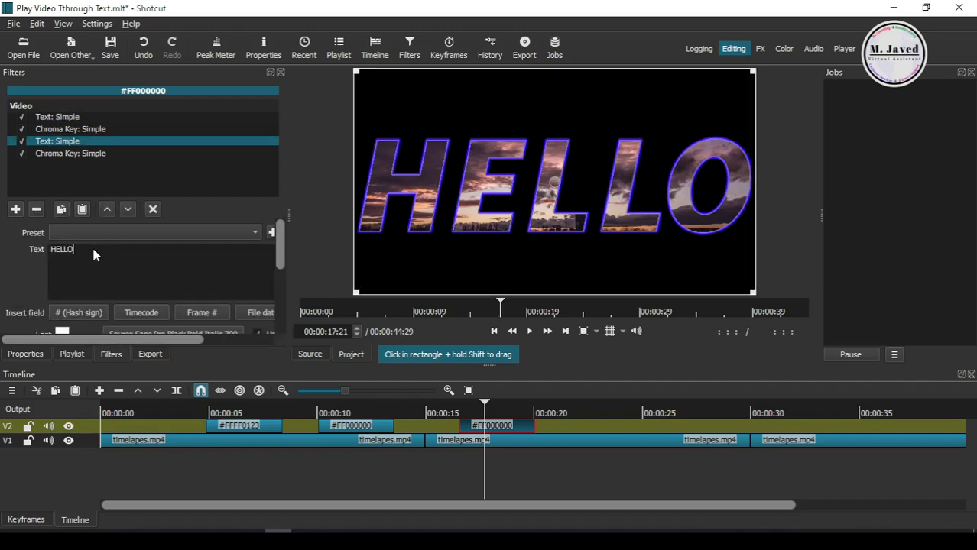
key(BackSpace)
key(BackSpace)
key(BackSpace)
key(BackSpace)
key(BackSpace)
text(WORLD)
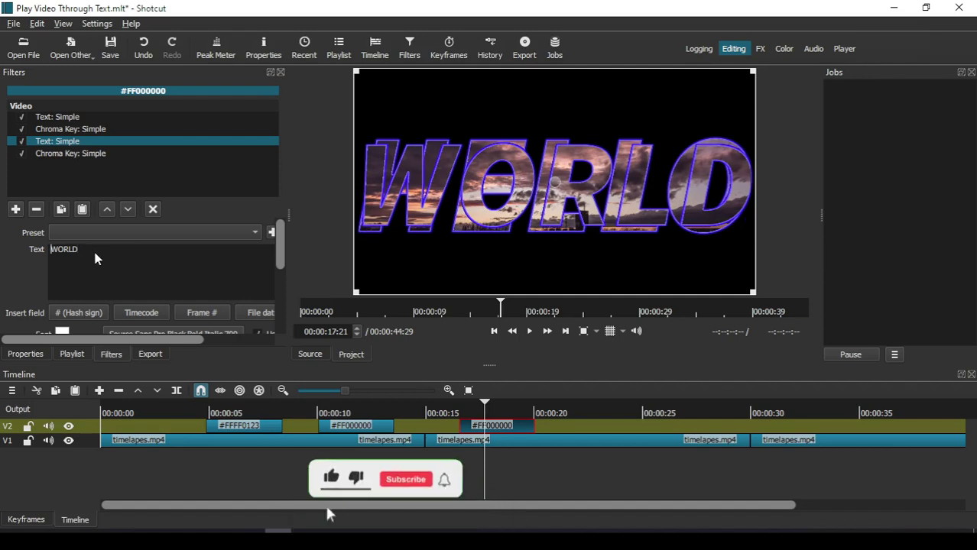
key(Home)
key(Return)
mouse_move(279, 249)
mouse_down()
mouse_move(284, 318)
mouse_move(289, 242)
mouse_up()
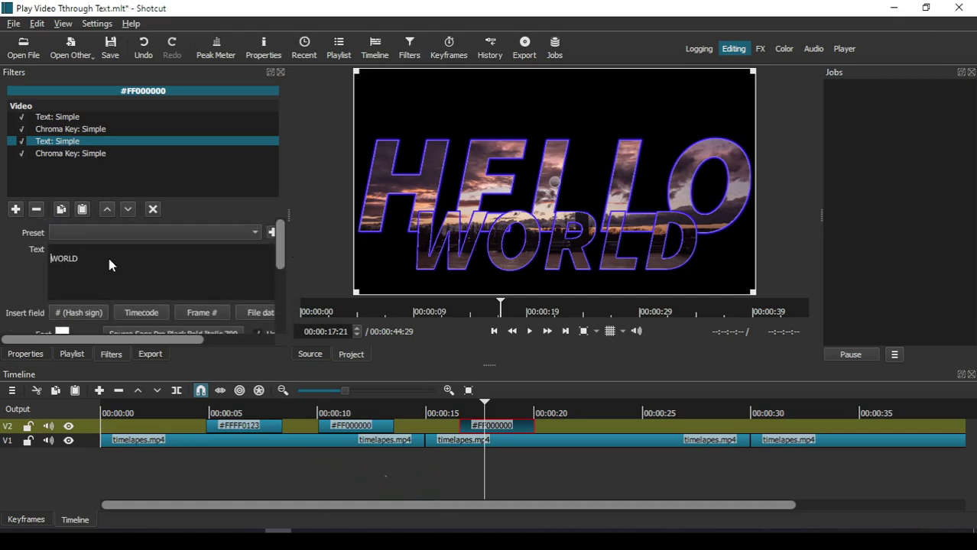
Add an empty line after "HELLO" in the third clip's first Text: Simple filter so it sits above WORLD
click(72, 119)
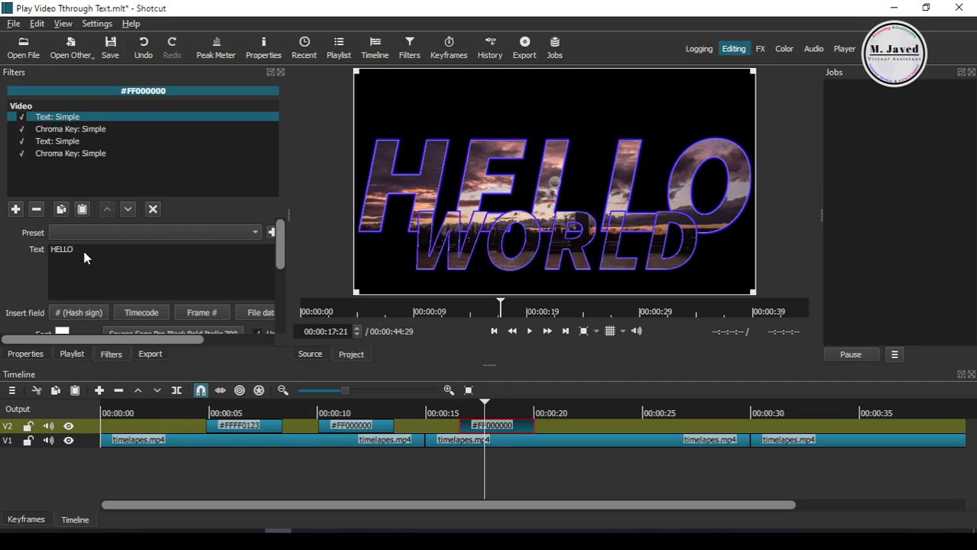
key(Return)
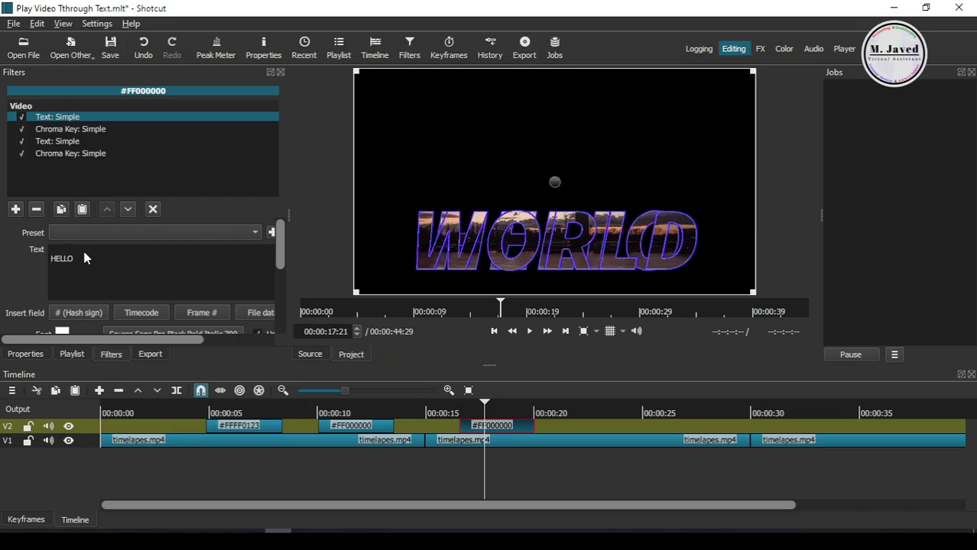
key(BackSpace)
key(Right)
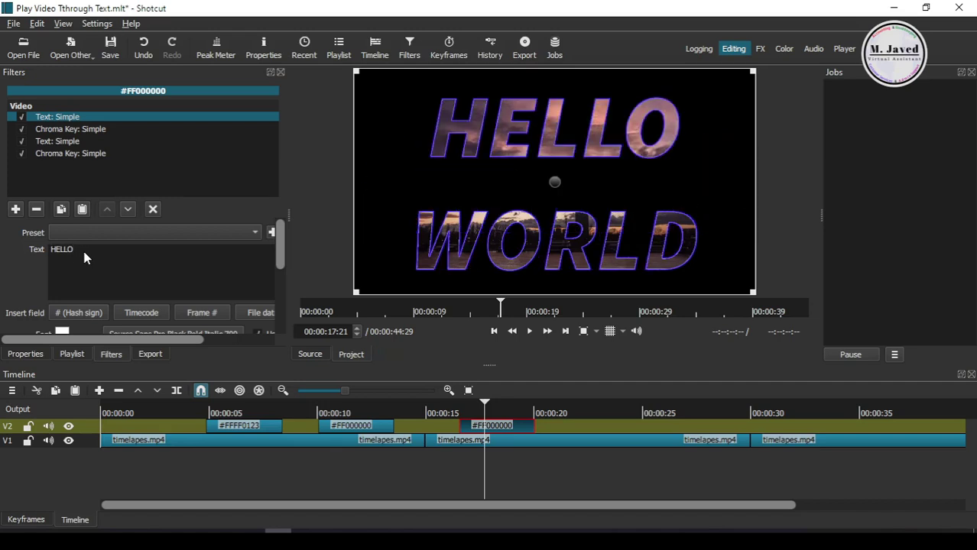
Set the outline colour of the third clip's WORLD text to green #3aff17
drag(281, 252, 284, 278)
click(78, 142)
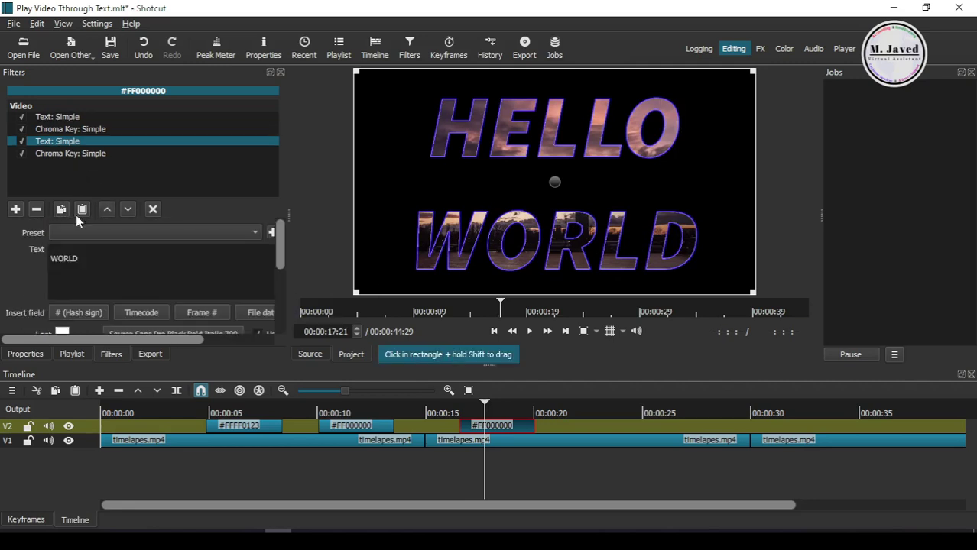
scroll(114, 283, down, 3)
click(62, 276)
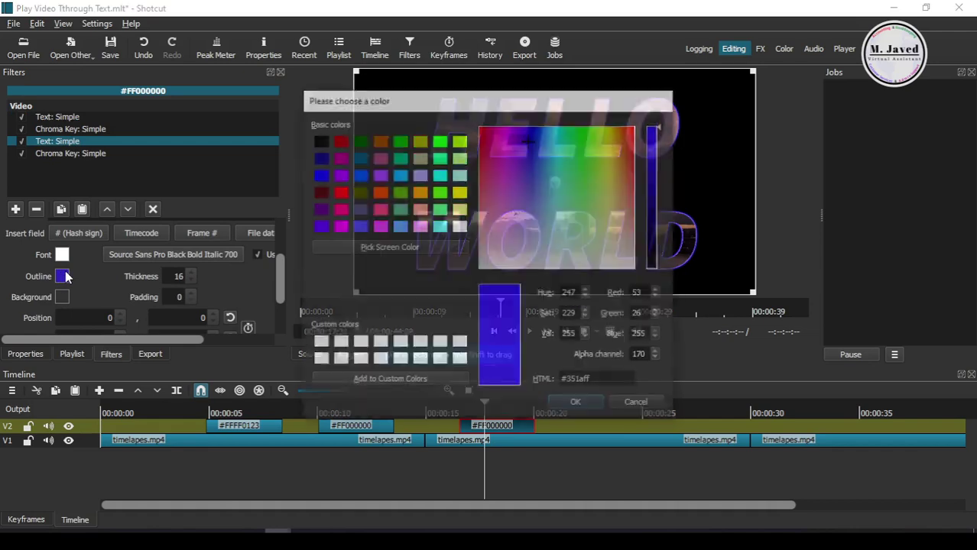
click(340, 192)
click(576, 403)
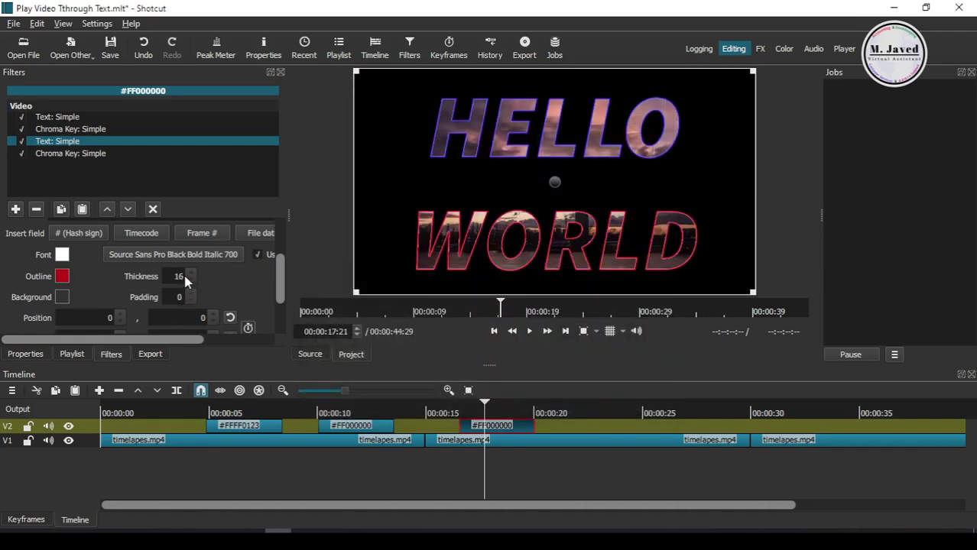
click(59, 296)
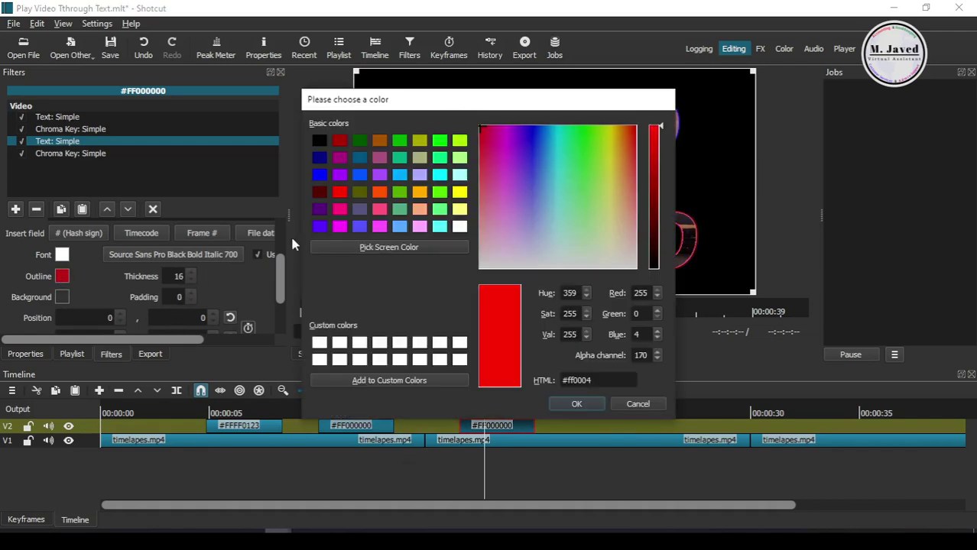
click(586, 139)
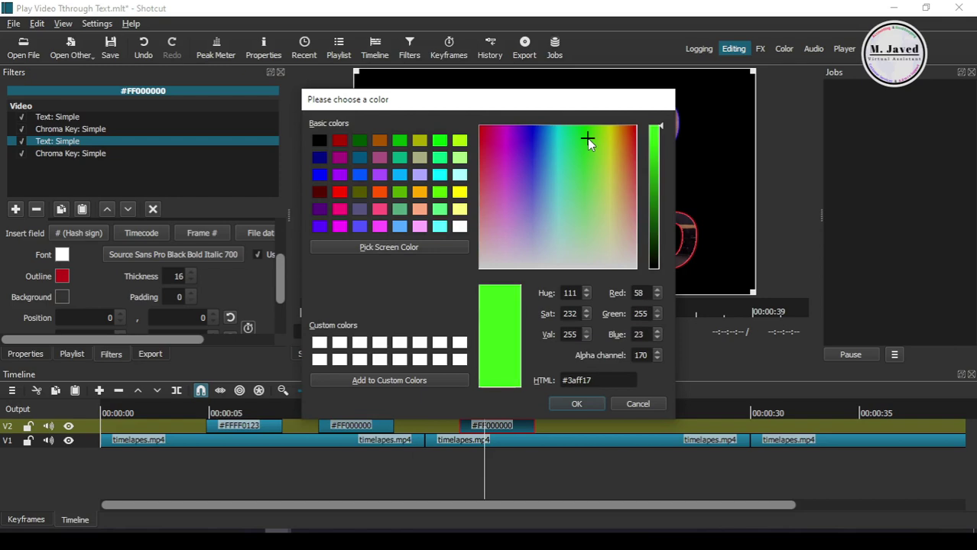
click(586, 399)
Remove the gaps between the three colour clips on track V2 so they sit end to end
click(407, 457)
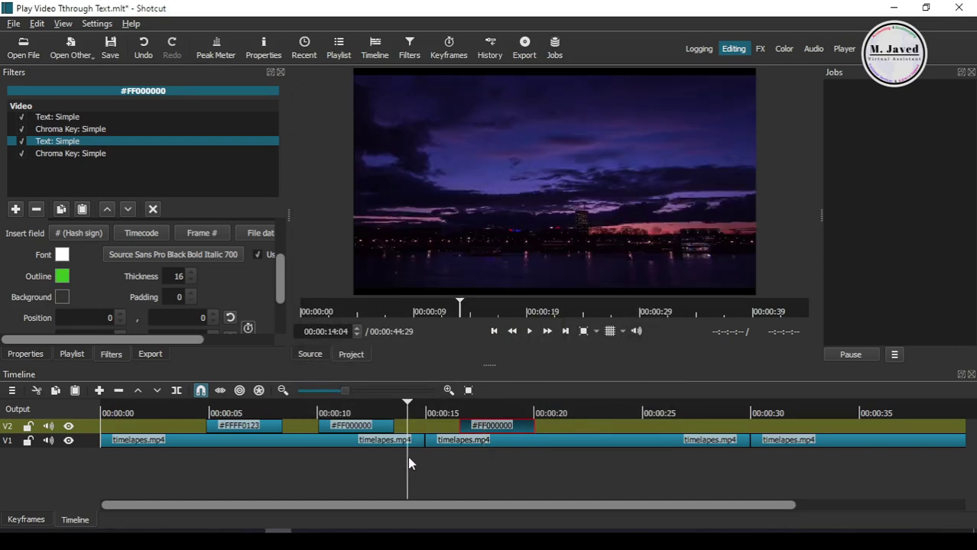
right_click(412, 426)
click(439, 424)
click(220, 424)
Play the timeline from about 3 seconds to preview the three consecutive text clips, then return the playhead to the third clip
click(189, 460)
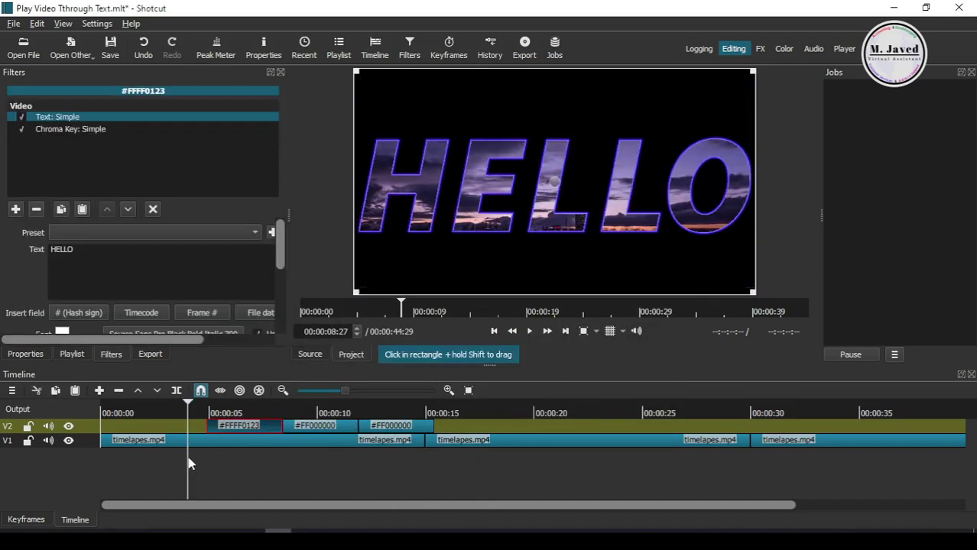
click(167, 454)
key(space)
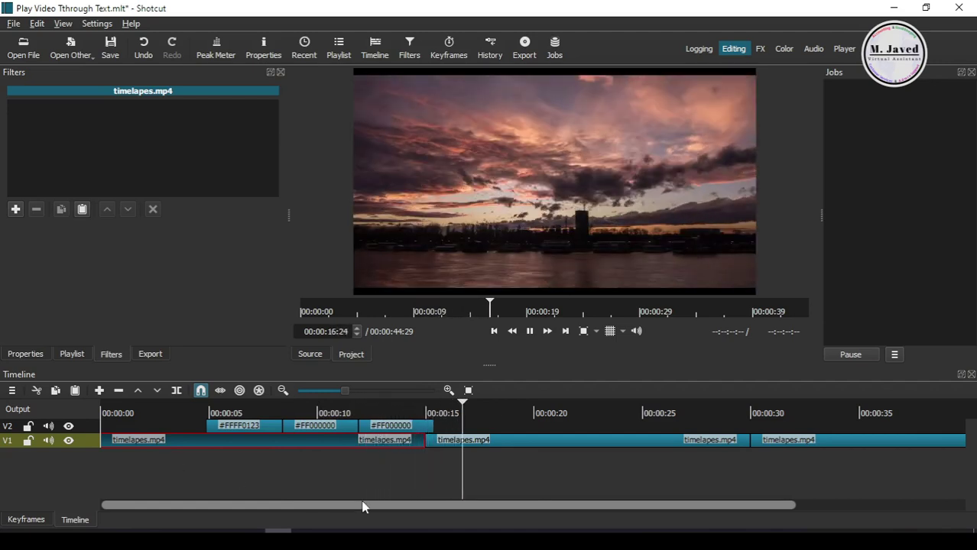
click(527, 333)
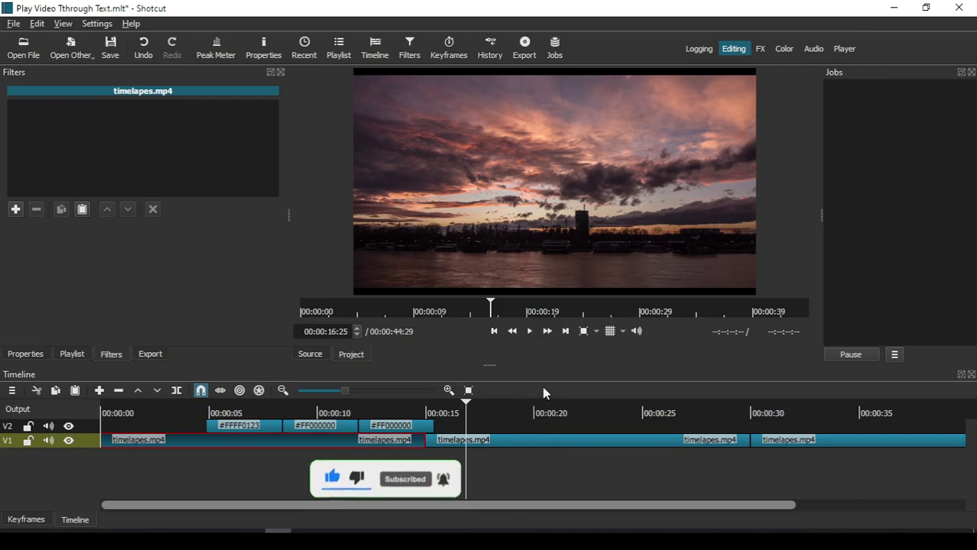
click(398, 454)
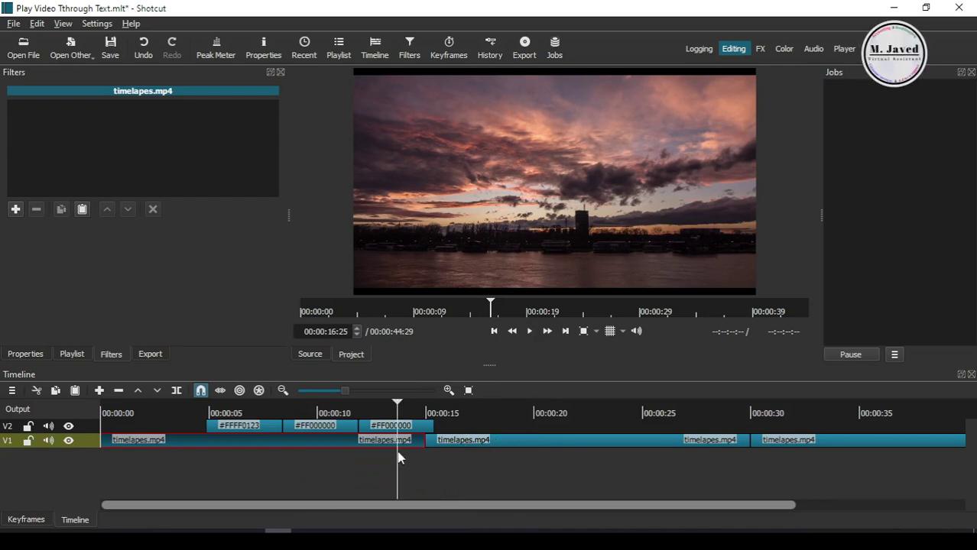